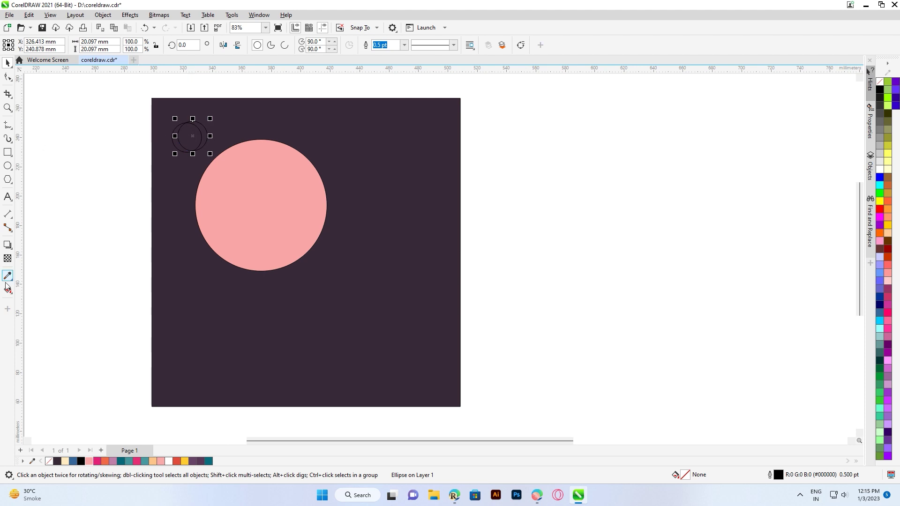
Step: Use Smart Fill to create a blue (#336699) crescent from the overlap of the two small circles
click(11, 293)
click(42, 301)
click(178, 145)
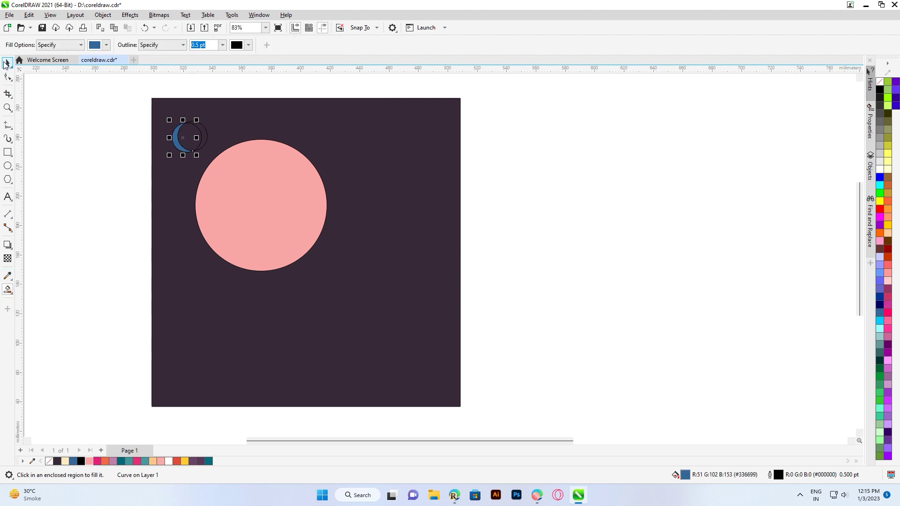
Step: Delete both outlined construction circles around the crescent
click(7, 63)
click(205, 128)
key(Delete)
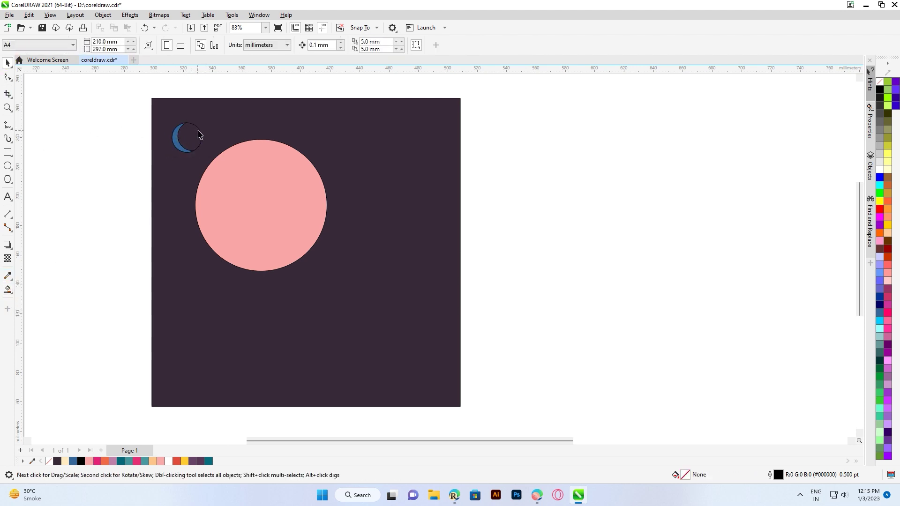
click(198, 129)
key(Delete)
Step: Recolour the crescent with the pink sampled from the large circle using the Color Eyedropper
click(7, 276)
click(236, 192)
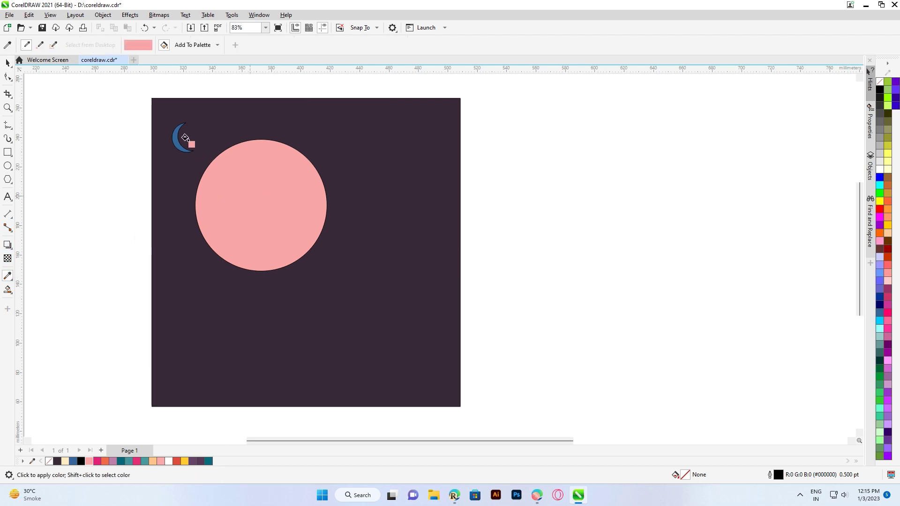
click(179, 142)
Step: Apply a vertical linear fountain fill to the large circle, from yellow-orange at its top to pink at its bottom
click(7, 62)
key(g)
drag(262, 147, 262, 258)
drag(97, 461, 261, 271)
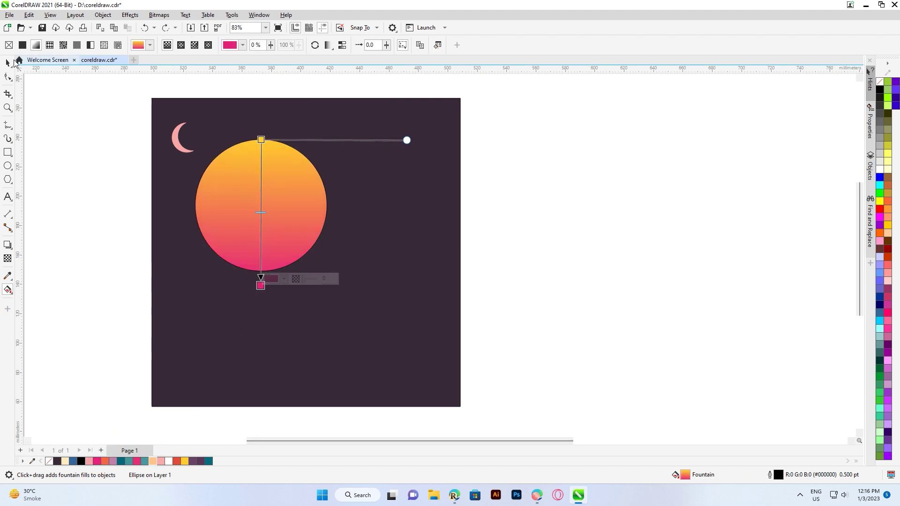
Step: Remove the outline from the large gradient circle
click(8, 63)
click(79, 231)
click(263, 183)
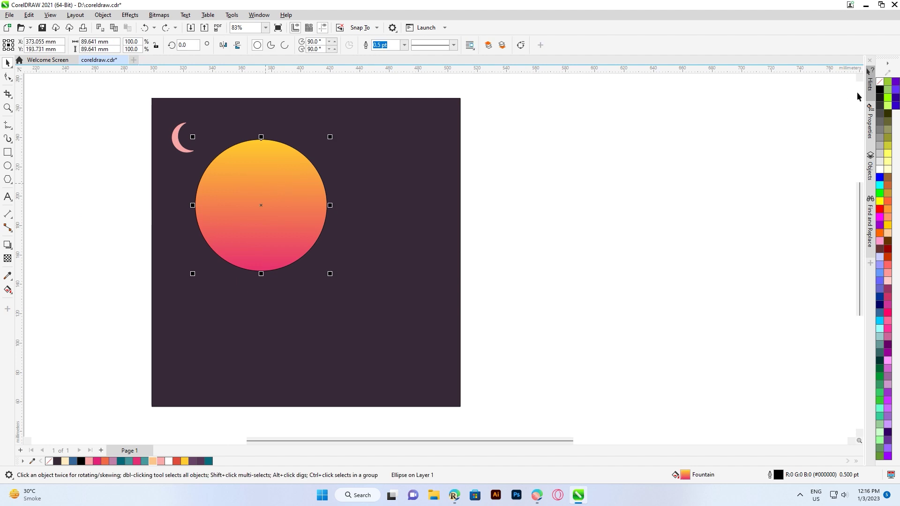
right_click(881, 84)
click(848, 88)
click(100, 173)
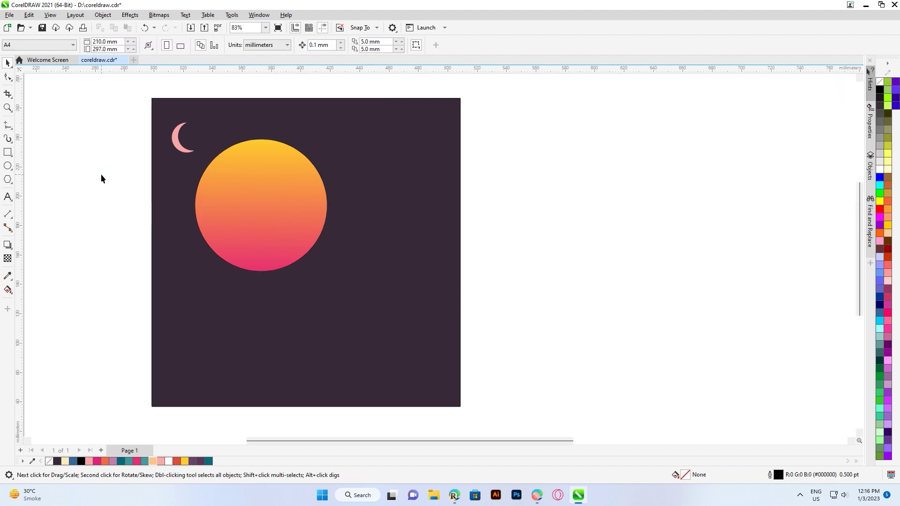
Step: Draw a circle about 33 mm wide inside the gradient circle and give it a cream (#FFEBBF) fill without an outline
mouse_move(262, 174)
mouse_down()
mouse_move(209, 227)
mouse_move(263, 223)
mouse_up()
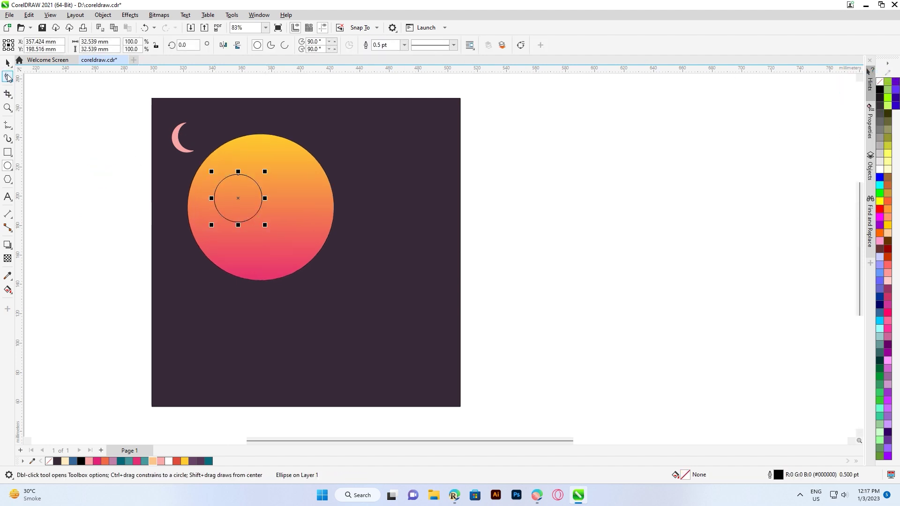
click(8, 63)
drag(65, 461, 231, 200)
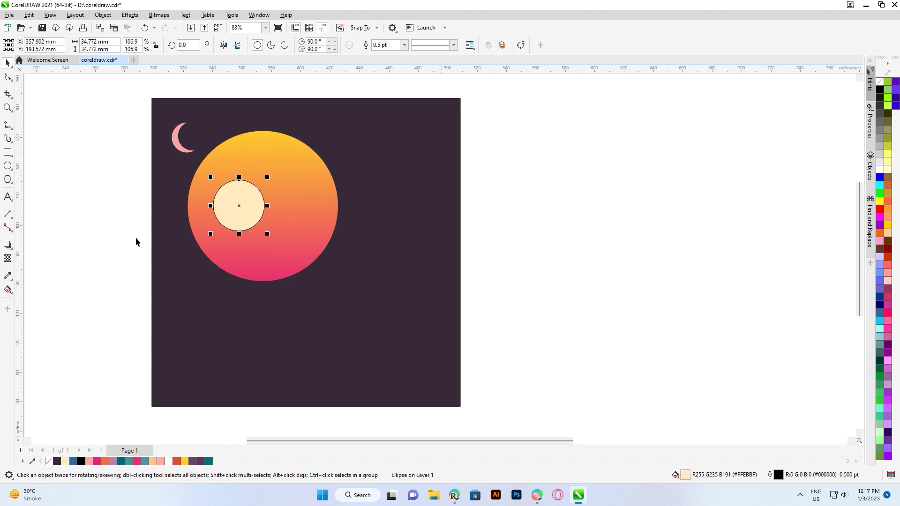
right_click(49, 461)
click(65, 333)
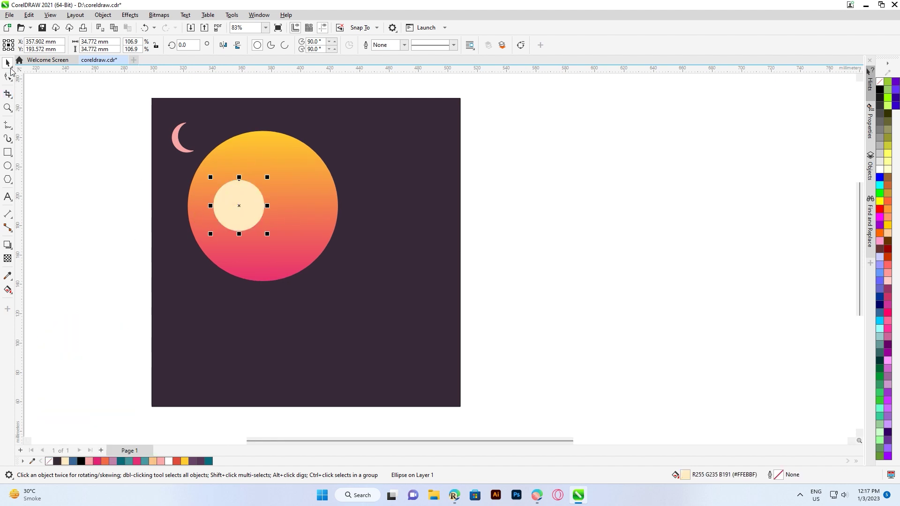
click(60, 145)
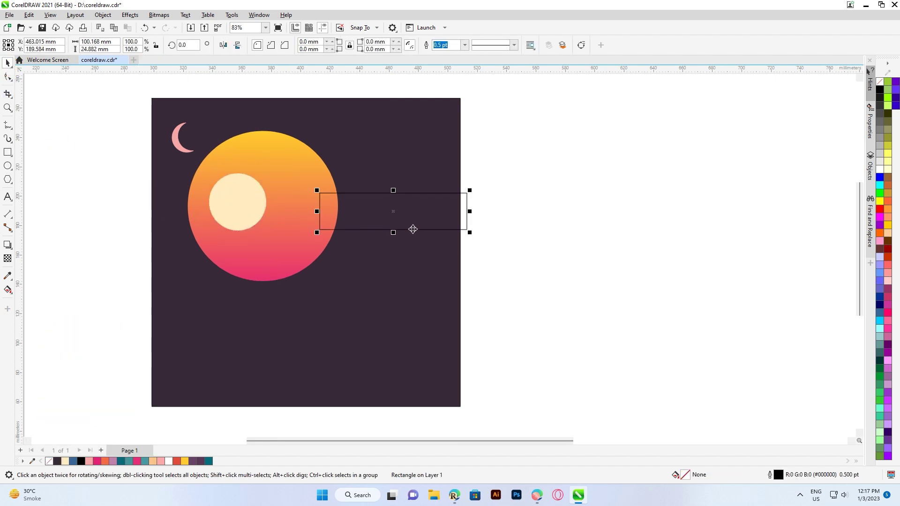
Step: Duplicate the rectangle beside the sun directly below itself and extend the copy leftward to about 119 mm wide
click(395, 212)
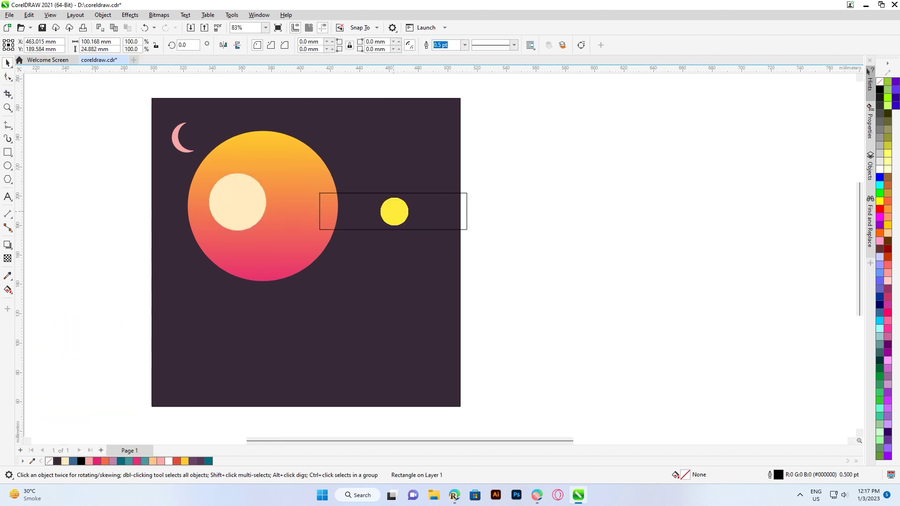
drag(394, 212, 394, 246)
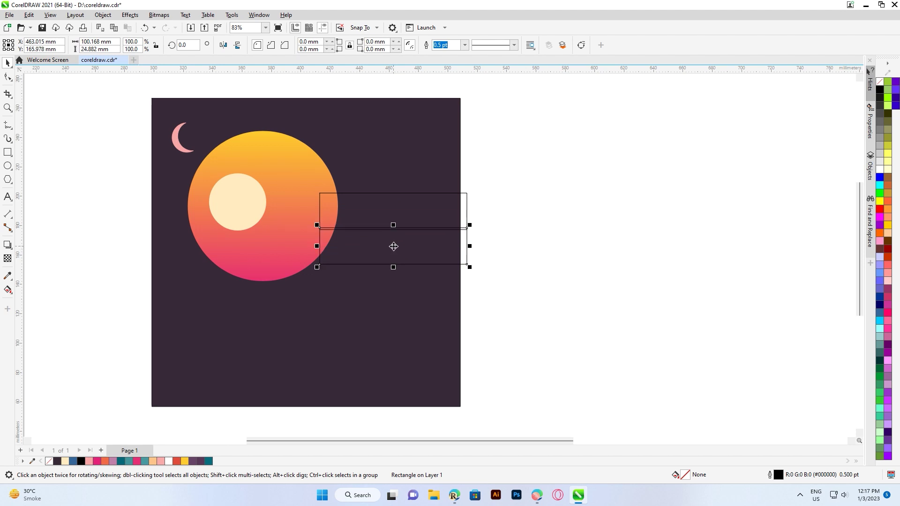
drag(316, 246, 289, 246)
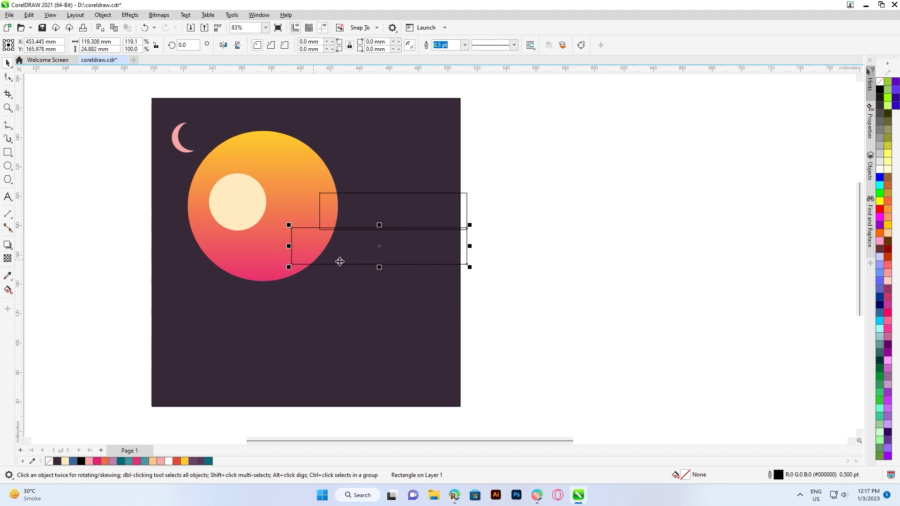
drag(380, 226, 380, 230)
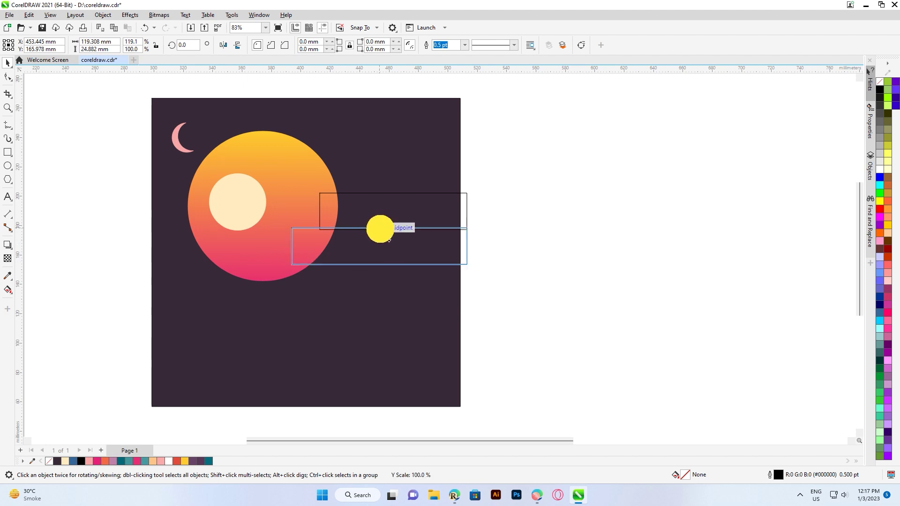
Step: Reduce the third rectangle to about 15 mm high and stretch it leftward past the second, with its right end matching the others
drag(385, 285, 385, 275)
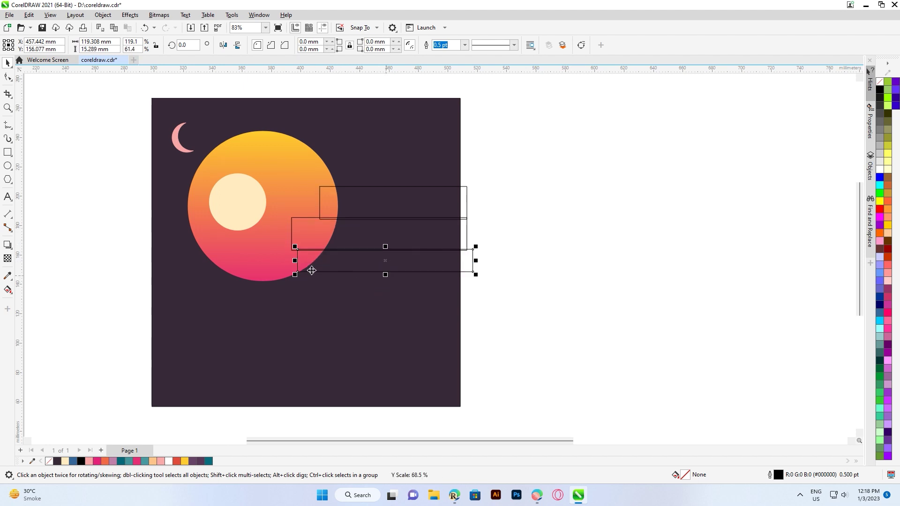
drag(298, 261, 267, 261)
drag(444, 261, 468, 261)
key(ctrl+z)
Step: Nudge the uppermost rectangle down 0.5 mm towards the one below
click(461, 204)
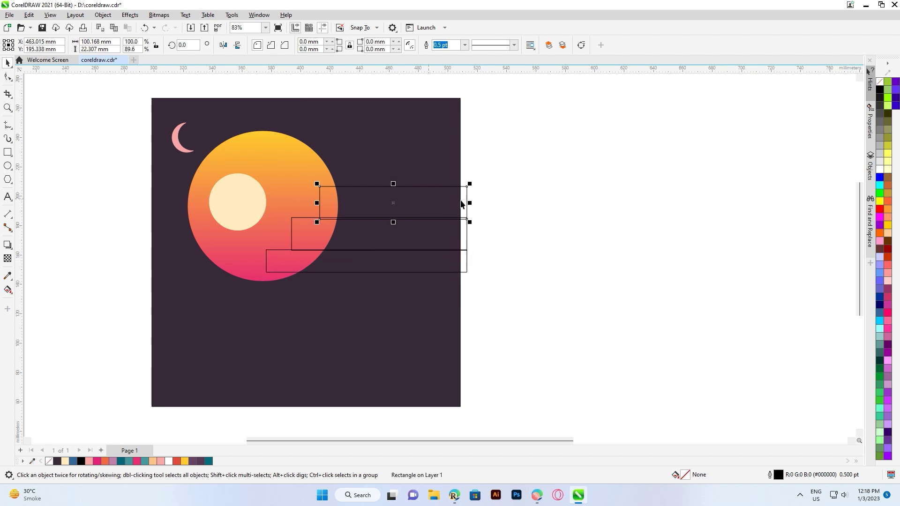
key(Down)
key(Down)
key(Down)
key(Down)
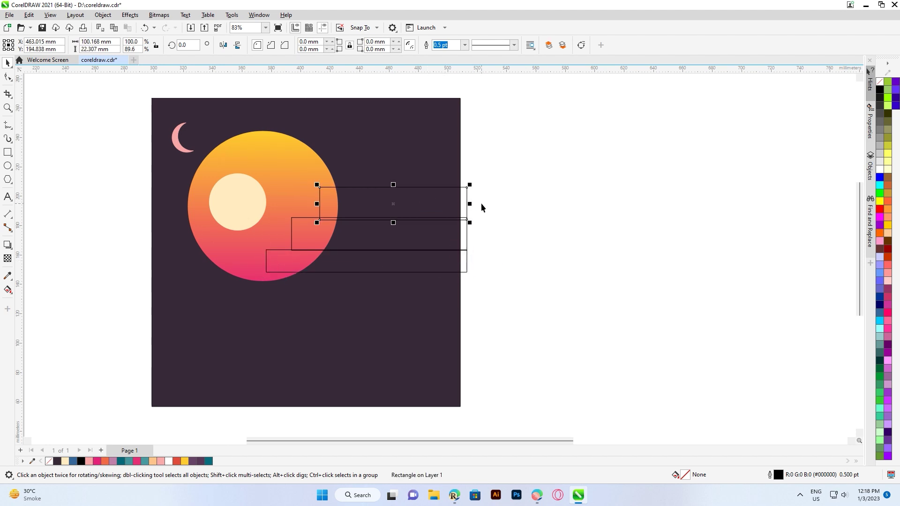
click(63, 265)
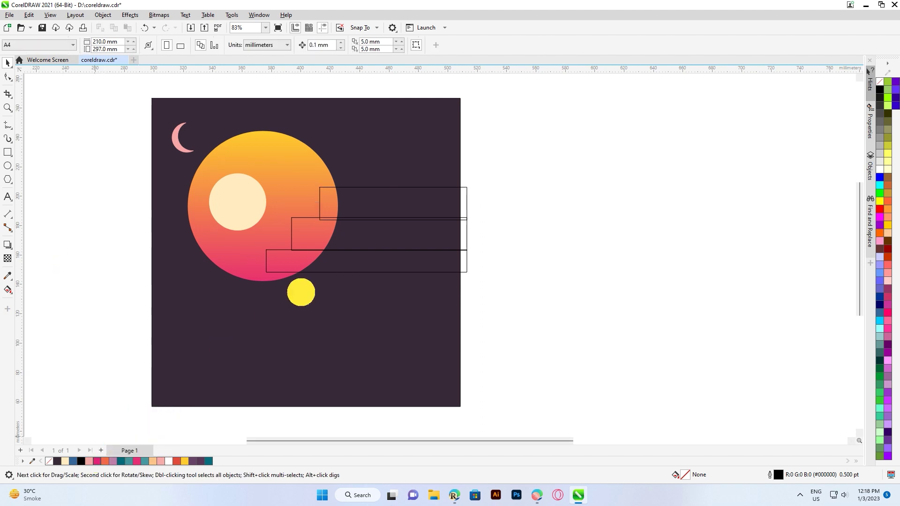
Step: Fill the three stacked rectangles from the upper one down with pink, orange and mauve (#BF7FA8)
drag(370, 211, 377, 199)
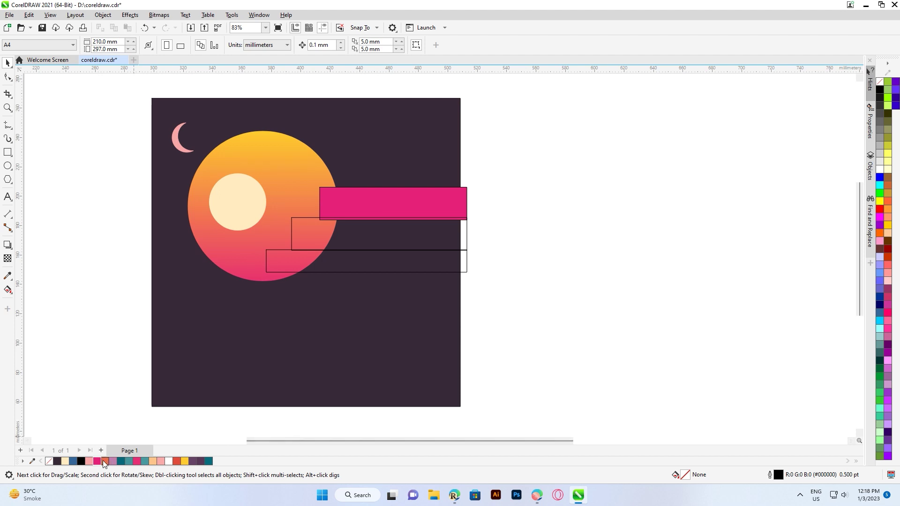
drag(104, 461, 345, 245)
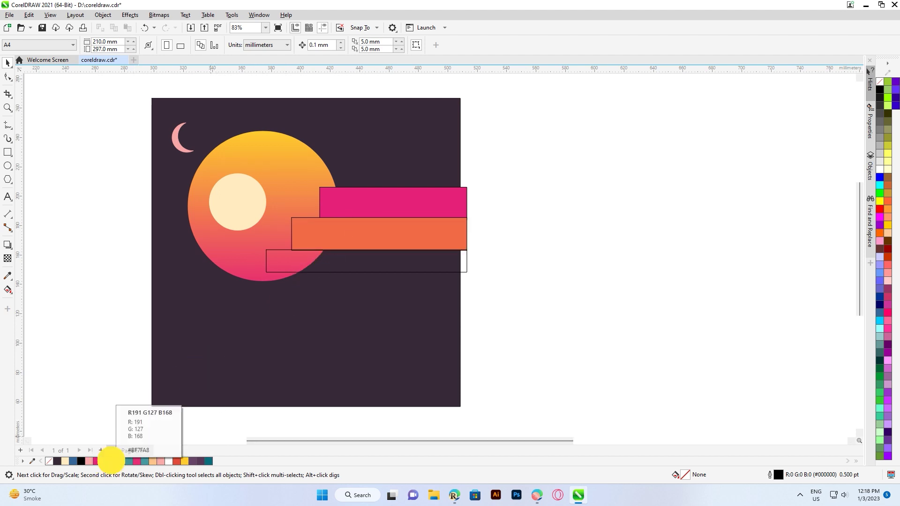
drag(113, 461, 358, 265)
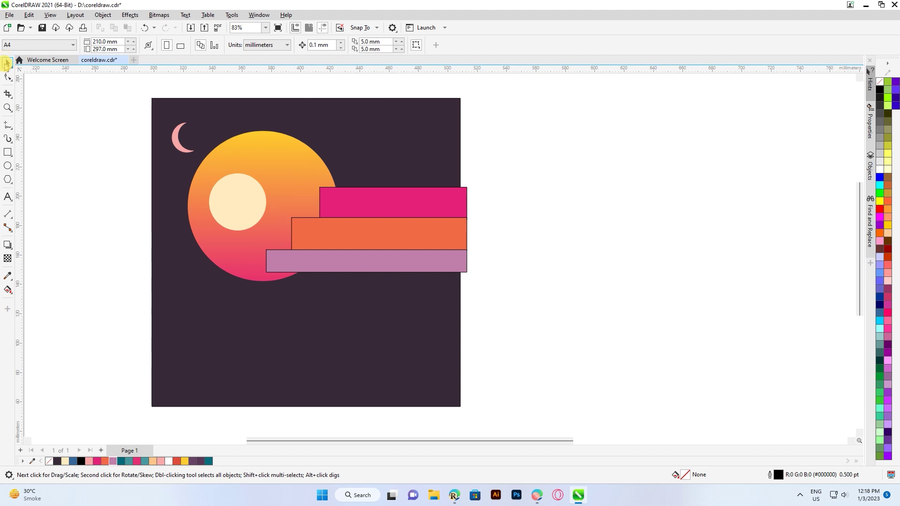
Step: Remove the outlines from all three stacked rectangles
drag(471, 178, 463, 277)
drag(473, 179, 465, 280)
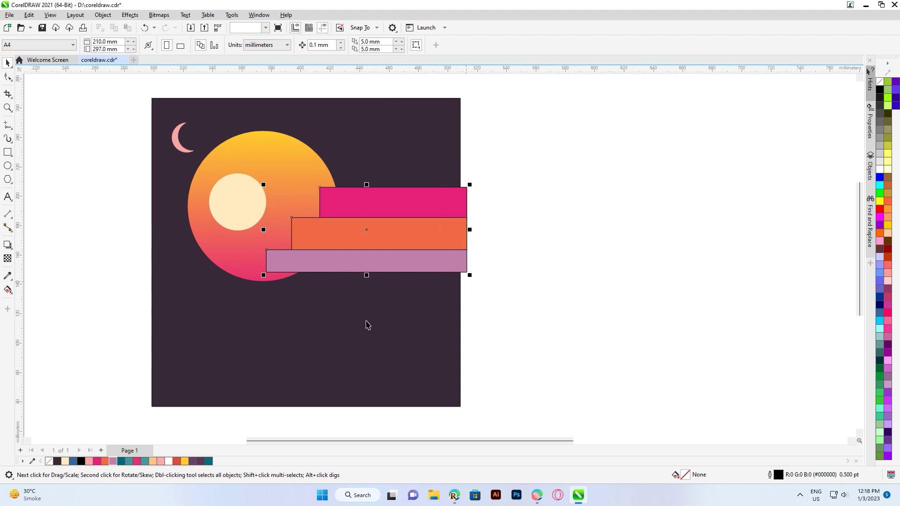
right_click(42, 462)
click(72, 344)
Step: PowerClip the pink, orange and mauve rectangles together inside the dark background square
click(401, 215)
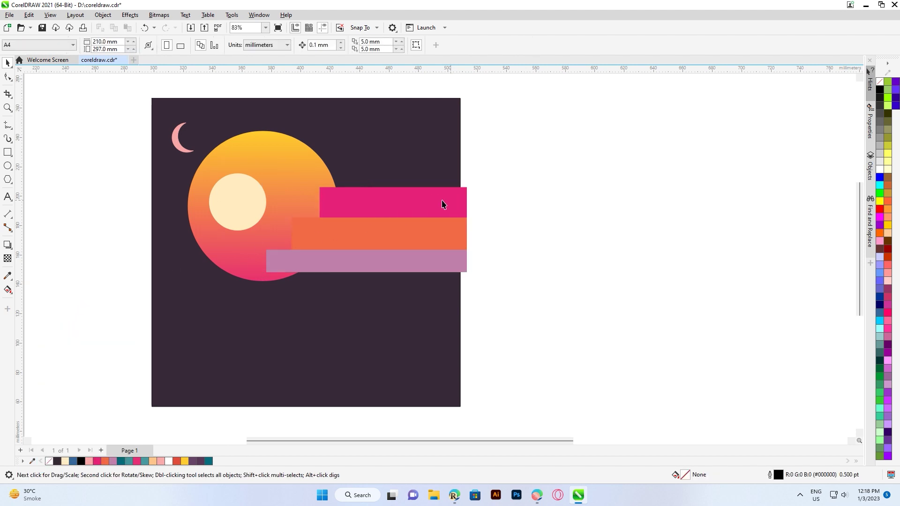
shift+click(403, 235)
shift+click(394, 258)
right_click(379, 240)
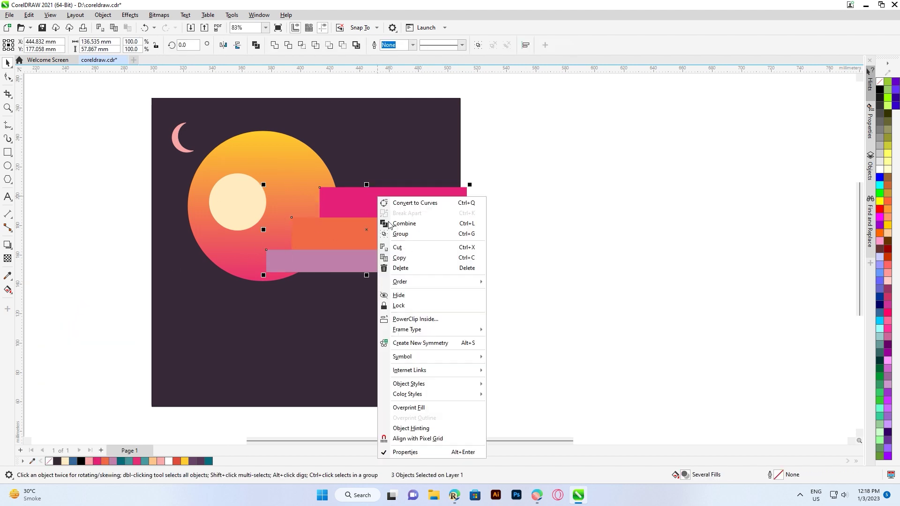
click(411, 319)
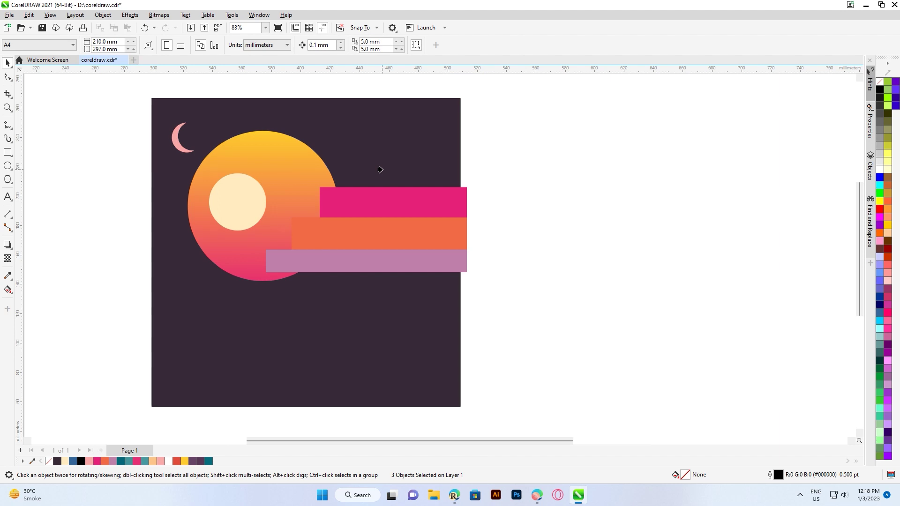
click(380, 169)
Step: Draw a rectangle about 69 × 28 mm across the square's left edge and give it a teal (#066979) fill without an outline
key(F6)
drag(114, 215, 214, 255)
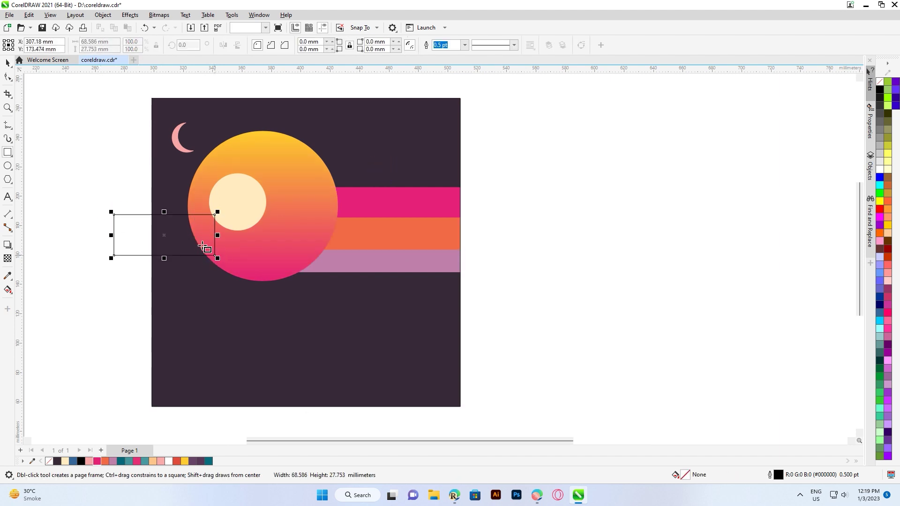
click(8, 276)
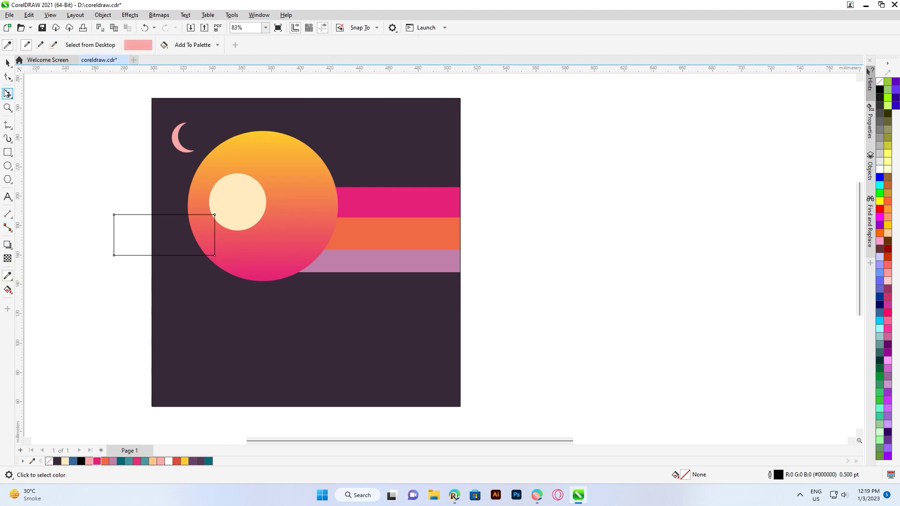
click(7, 62)
drag(124, 461, 135, 242)
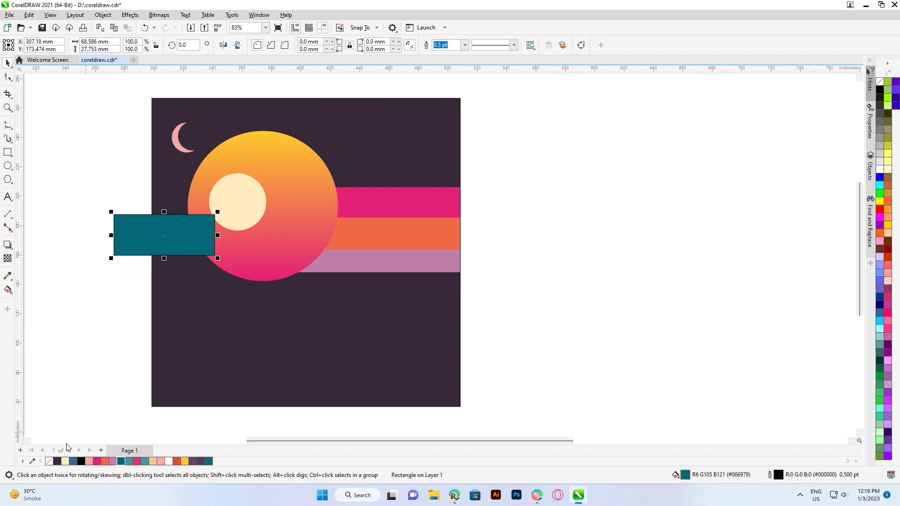
right_click(49, 461)
click(76, 334)
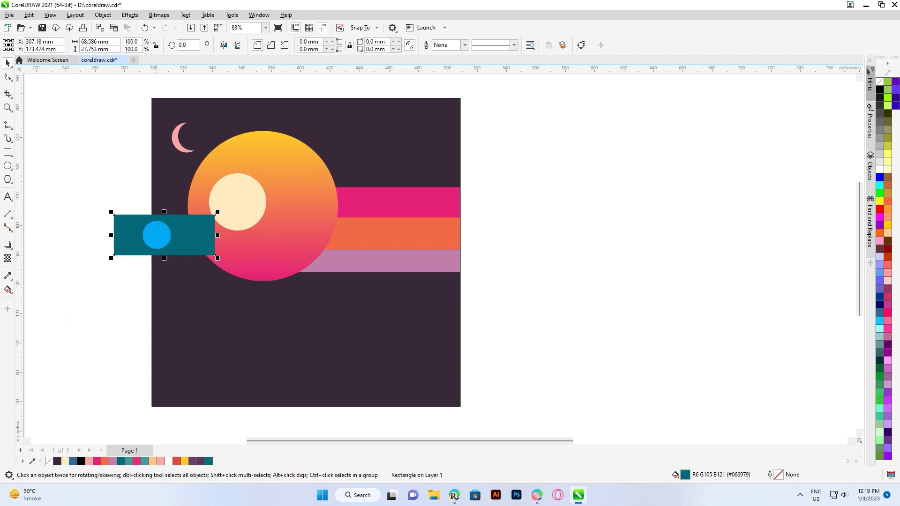
Step: PowerClip the teal rectangle inside the dark background square
right_click(156, 235)
click(188, 319)
click(162, 203)
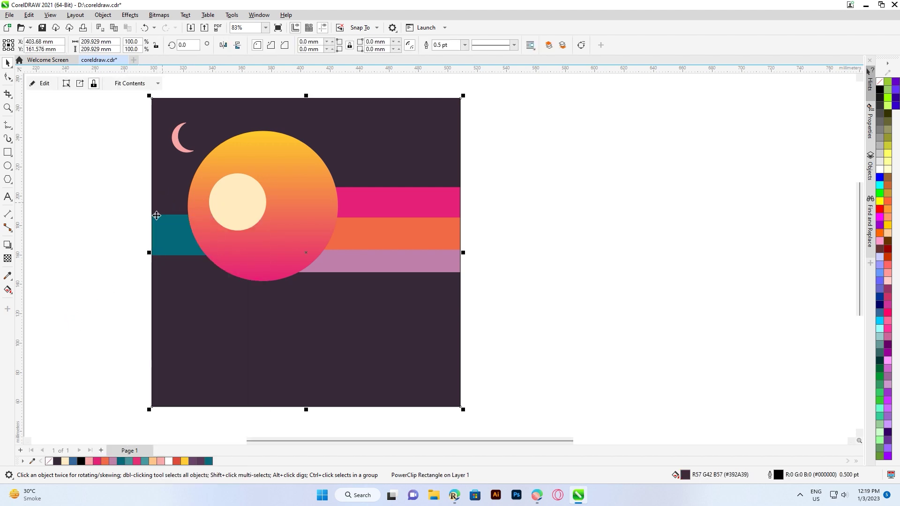
click(66, 261)
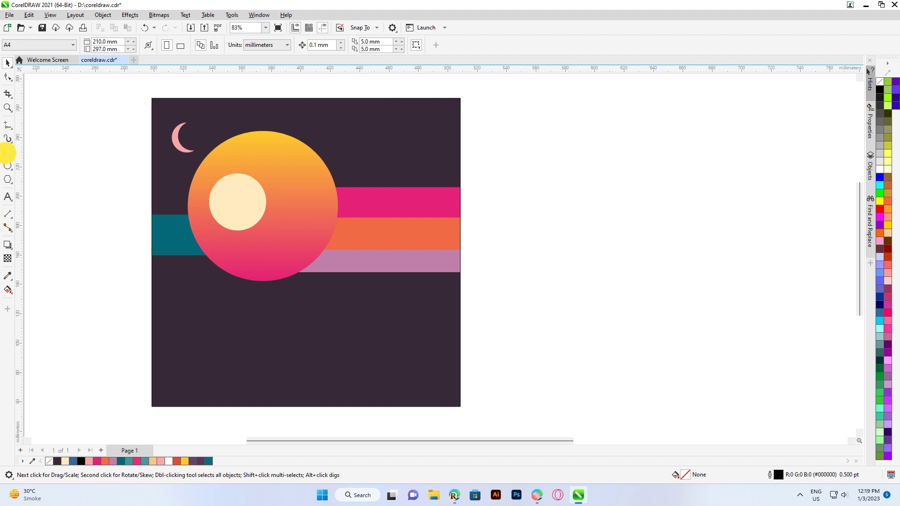
click(7, 152)
mouse_move(142, 256)
mouse_down()
mouse_move(411, 314)
mouse_move(396, 315)
mouse_move(396, 325)
mouse_up()
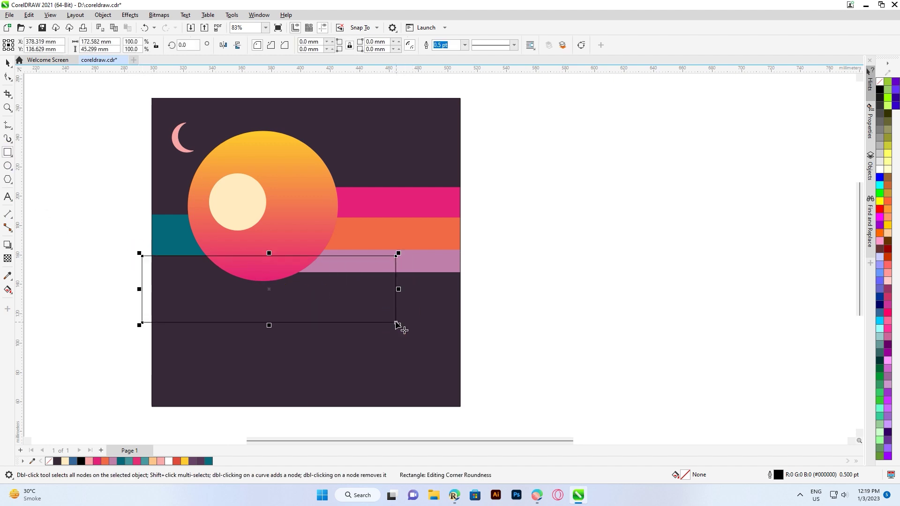
key(Delete)
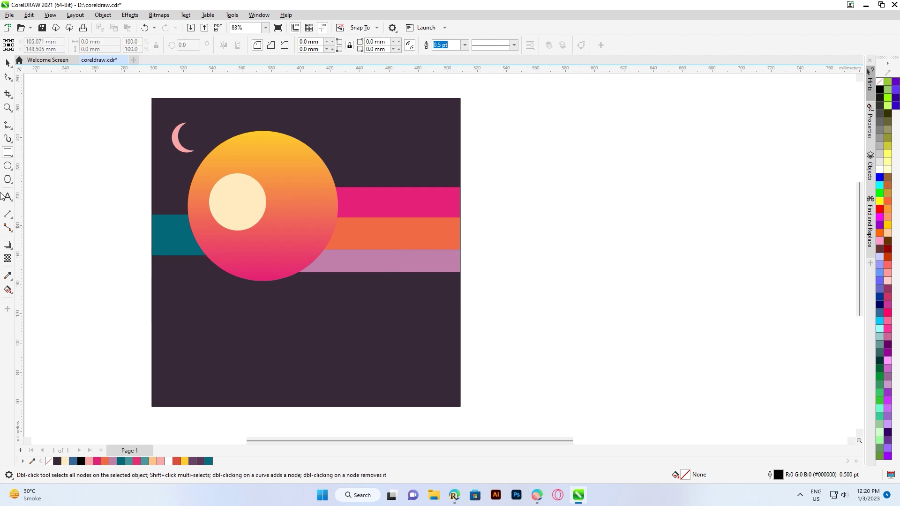
Step: Draw one open Bézier guide path crossing the lower part of the dark square several times, with a small notch in its upper line
click(7, 125)
drag(8, 124, 40, 146)
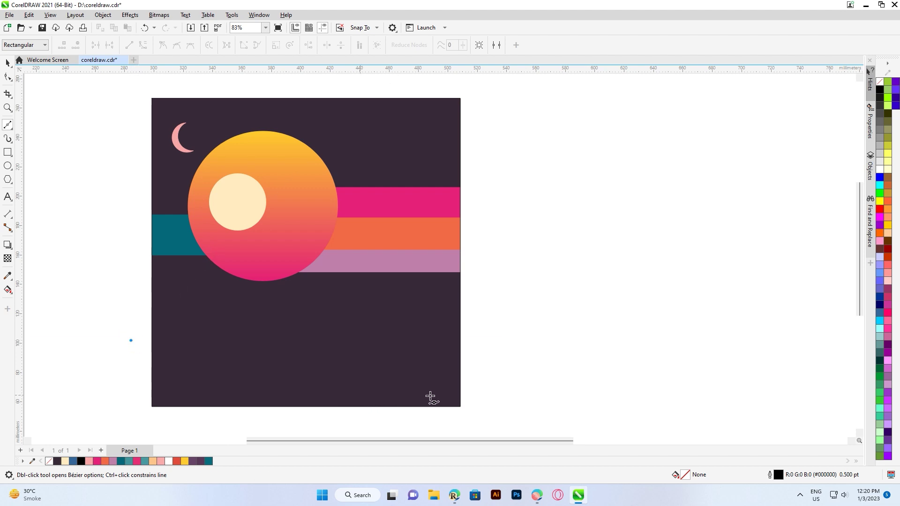
click(477, 394)
click(467, 376)
click(145, 336)
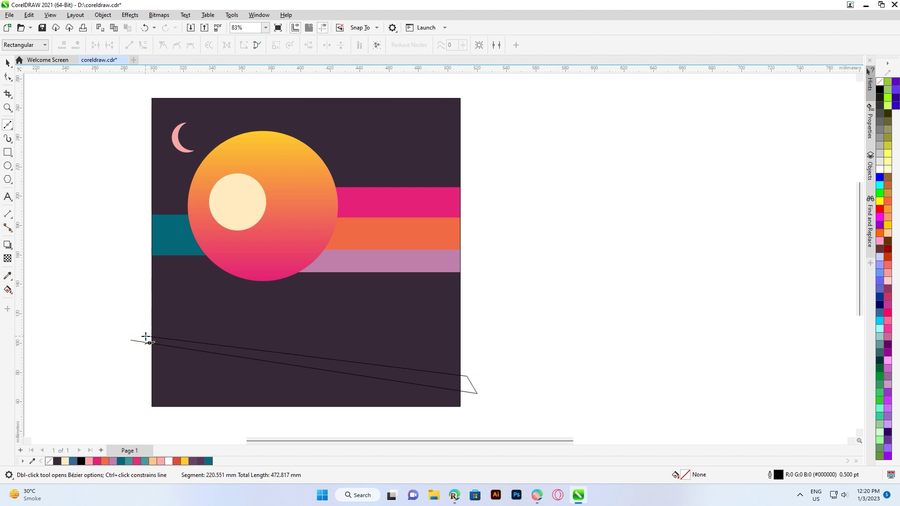
click(147, 322)
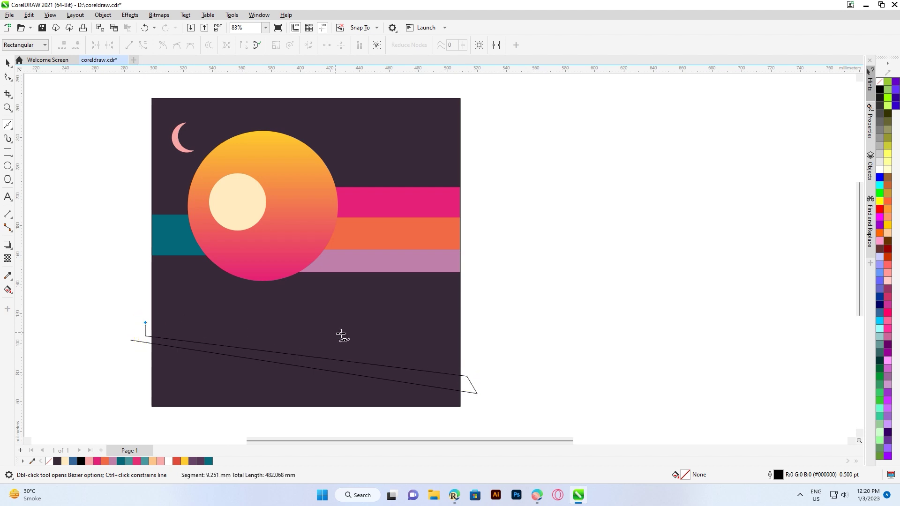
click(361, 348)
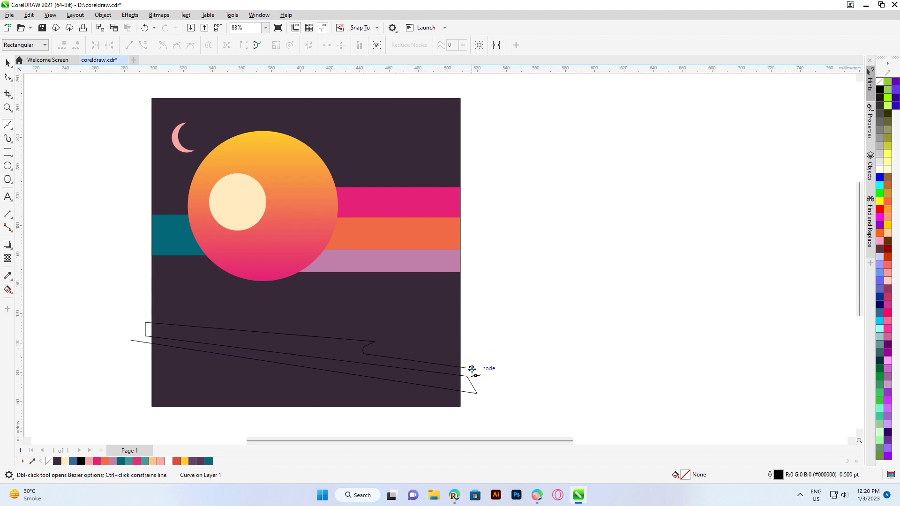
key(space)
click(42, 219)
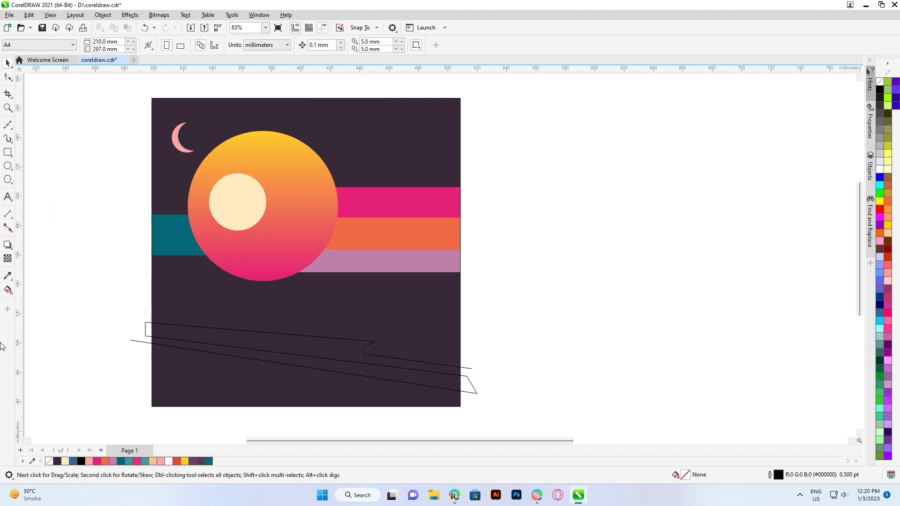
Step: Smart-fill the areas enclosed by the guide path and the square's lower edges, and delete the guide path
click(5, 292)
click(40, 297)
click(185, 377)
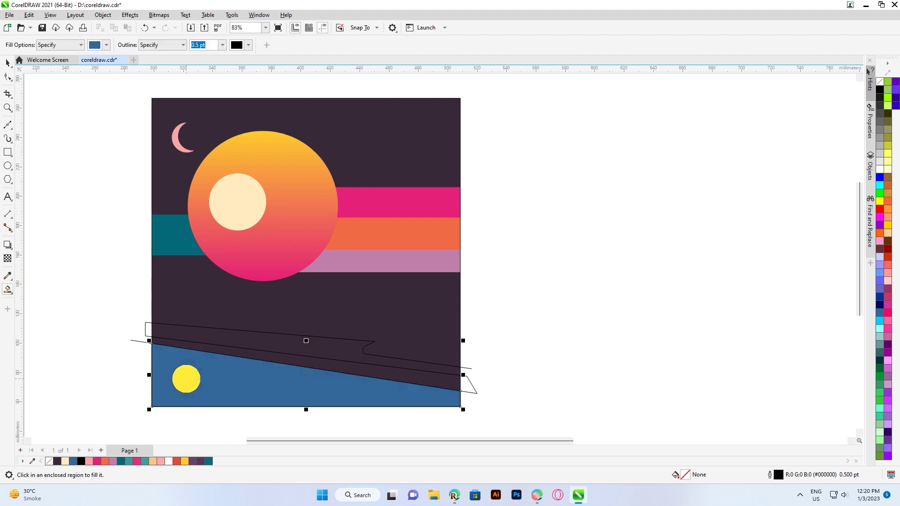
click(205, 349)
click(7, 63)
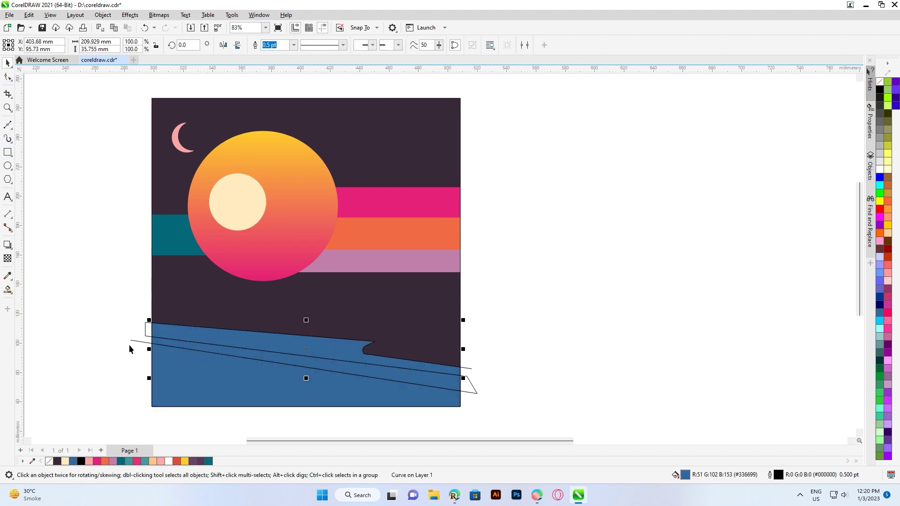
click(136, 341)
key(Delete)
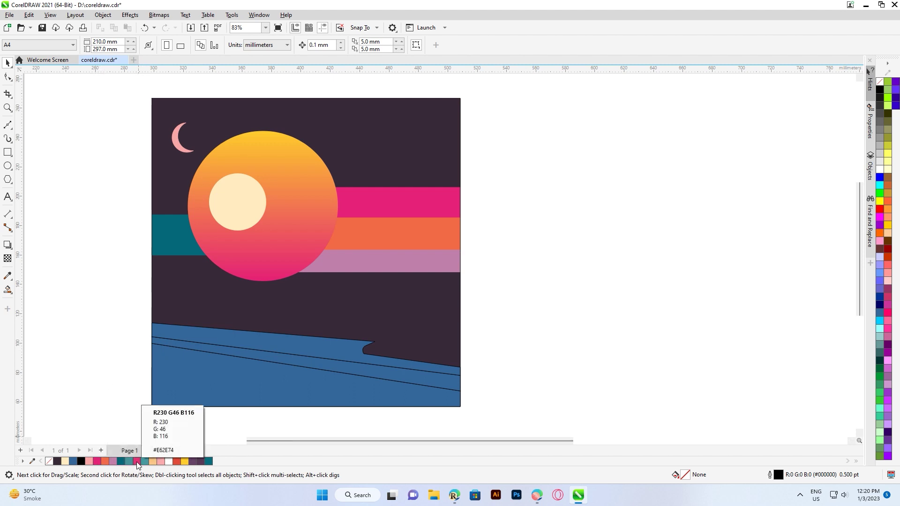
Step: Fill the bottom shape with pink (#E62E74), the thin band above it with teal and the notched band with peach
drag(138, 465, 187, 381)
drag(147, 460, 217, 348)
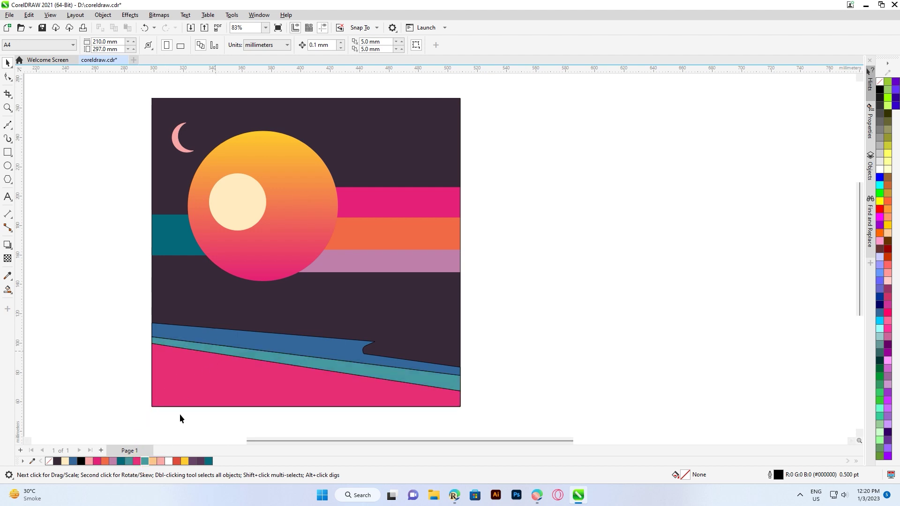
drag(155, 464, 210, 344)
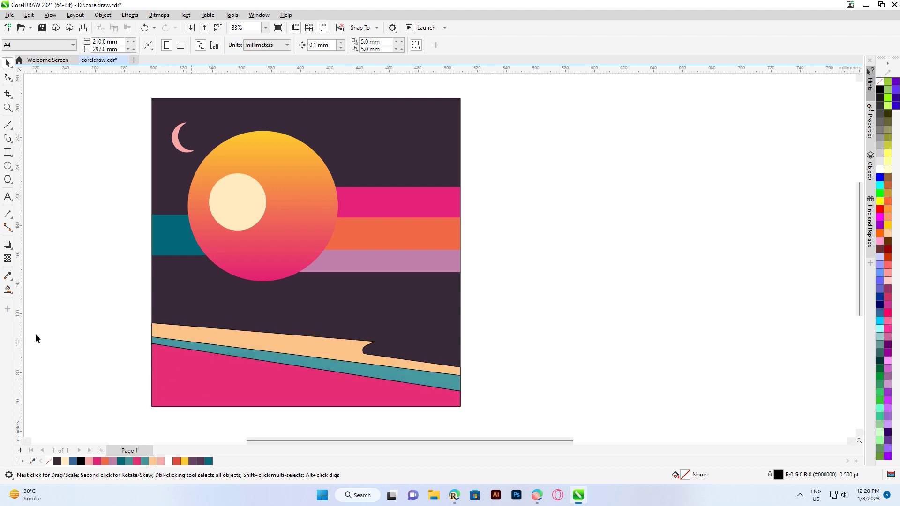
click(8, 289)
click(240, 313)
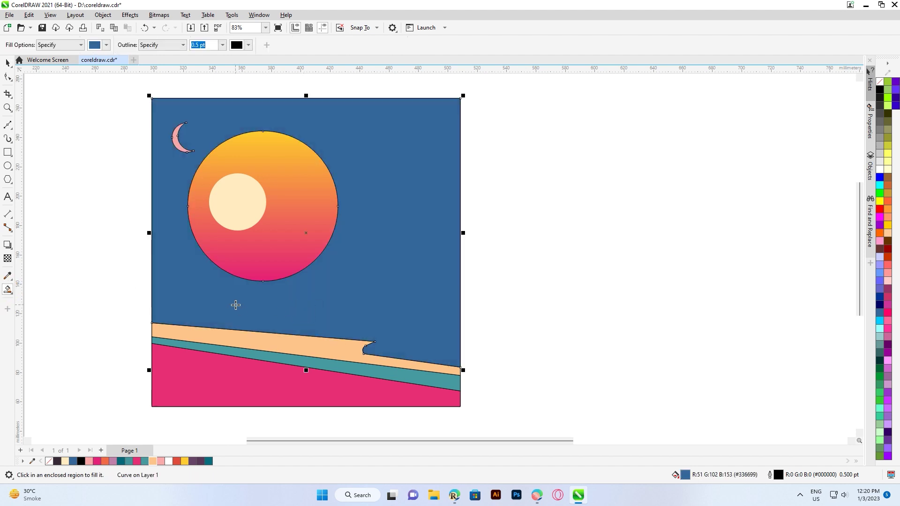
key(ctrl+z)
click(7, 62)
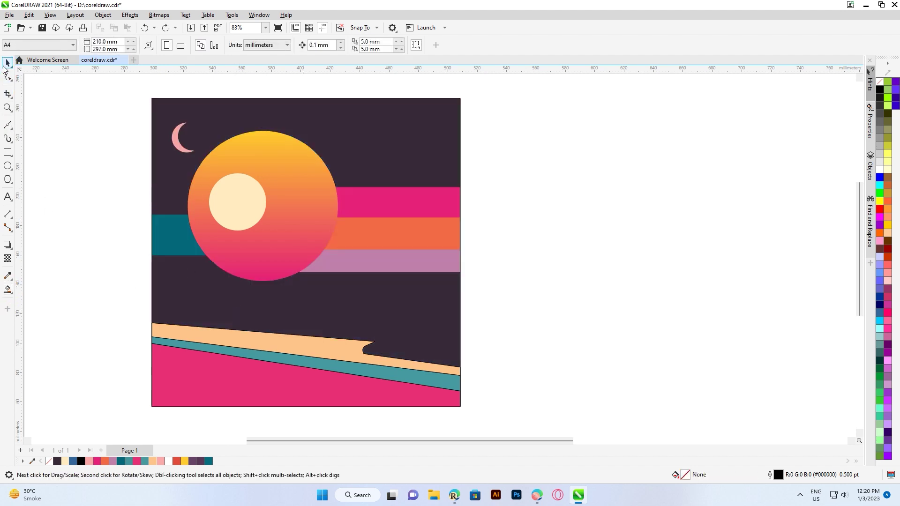
Step: Remove the outlines from the pink, teal and peach ground shapes
click(217, 342)
drag(61, 305, 464, 424)
right_click(49, 462)
click(96, 335)
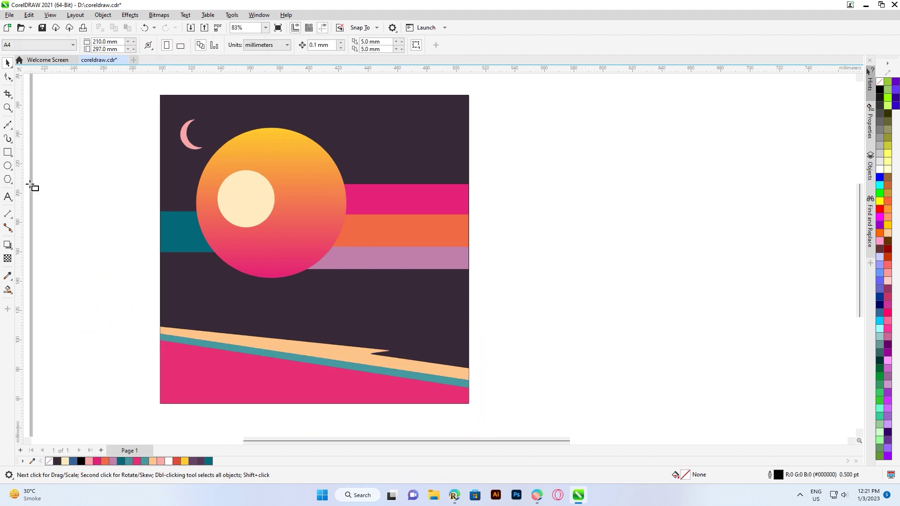
Step: Draw a guide rectangle about 222 × 43 mm across the square, starting just above the peach band
click(7, 153)
drag(148, 308, 478, 372)
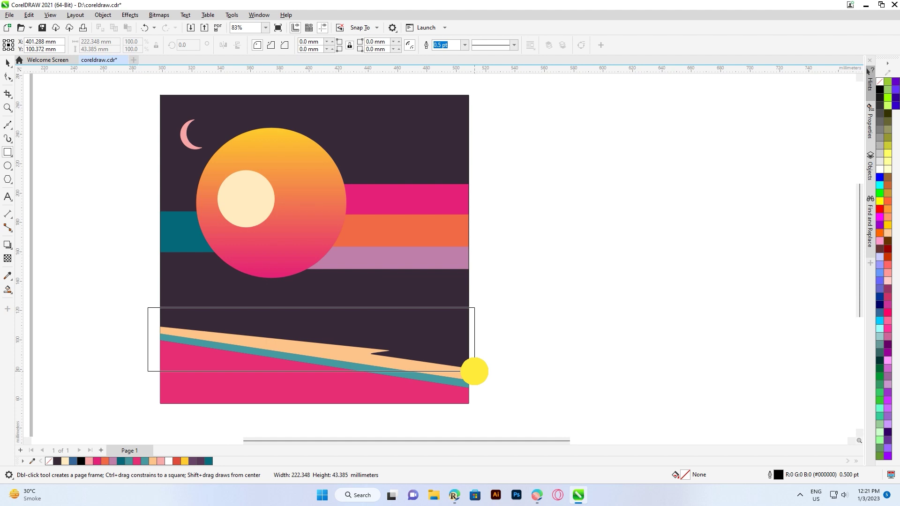
drag(474, 372, 475, 372)
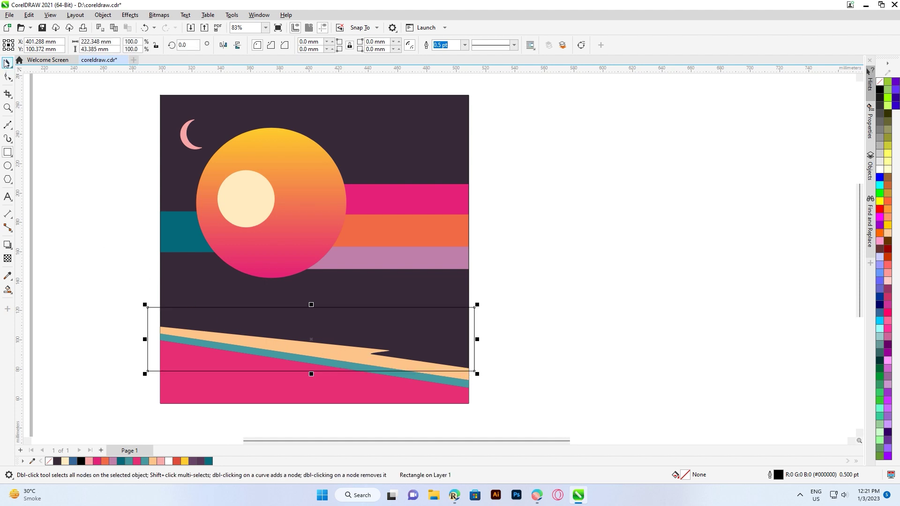
Step: Squash the guide rectangle and the three ground shapes together from above to about 83% of their height
drag(89, 300, 490, 418)
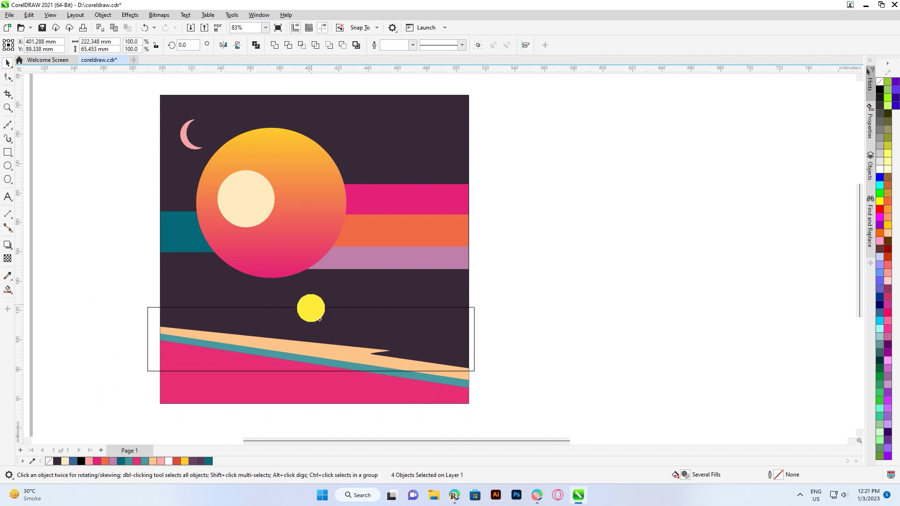
drag(311, 308, 304, 323)
click(99, 274)
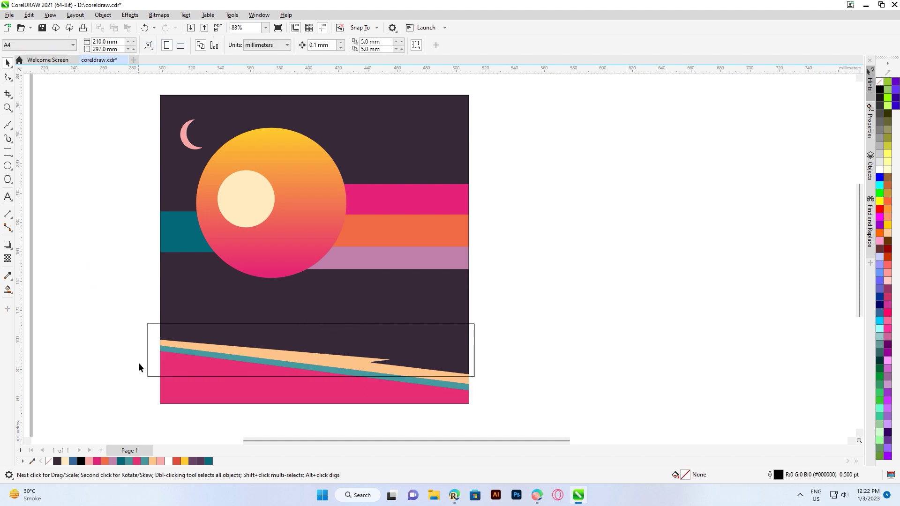
click(301, 325)
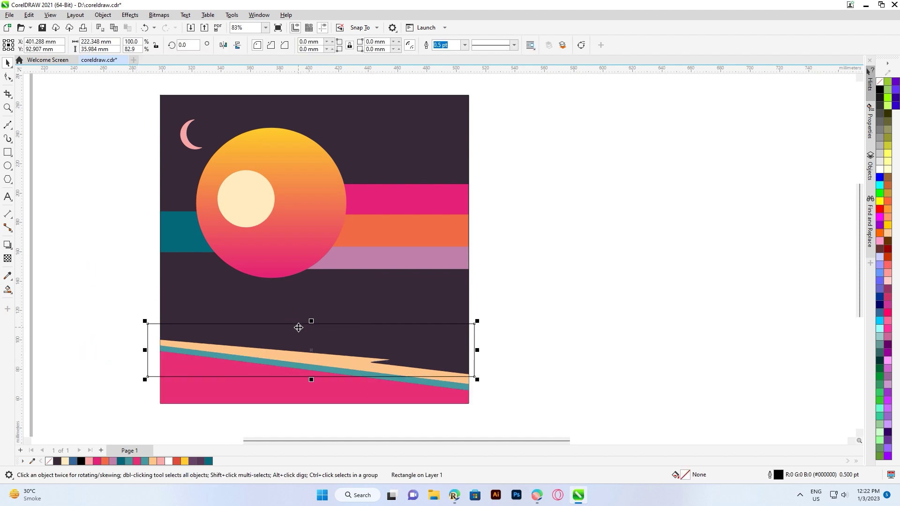
drag(311, 321, 313, 321)
click(97, 246)
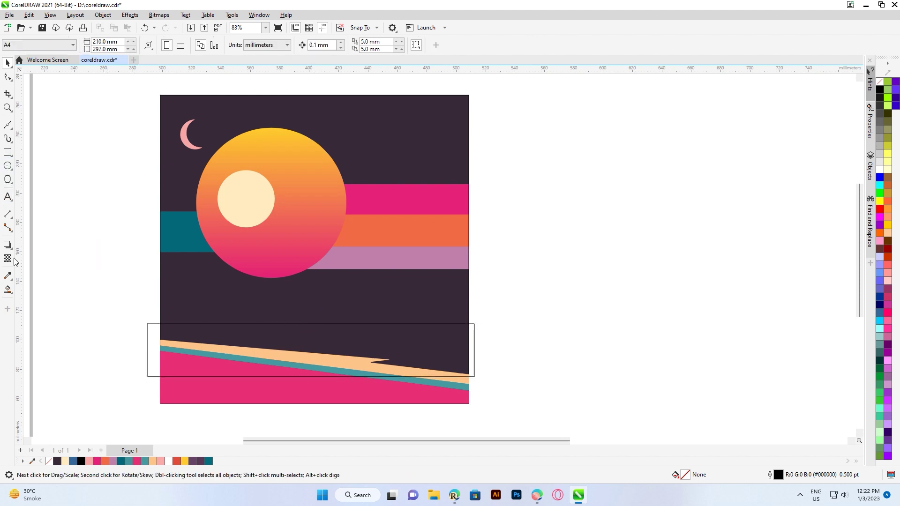
Step: Smart-fill the area between the guide rectangle's upper edge and the peach band in cream (#FFEBBF), and delete the guide rectangle
click(7, 290)
click(268, 334)
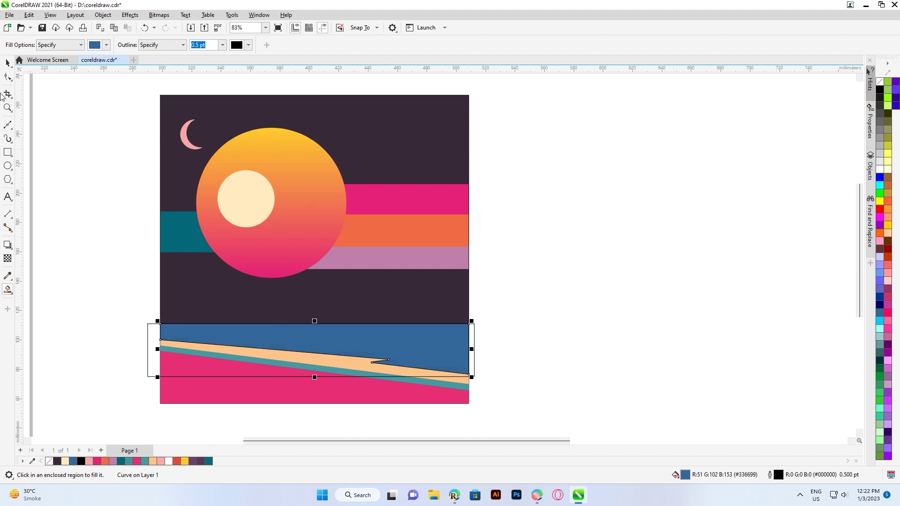
key(space)
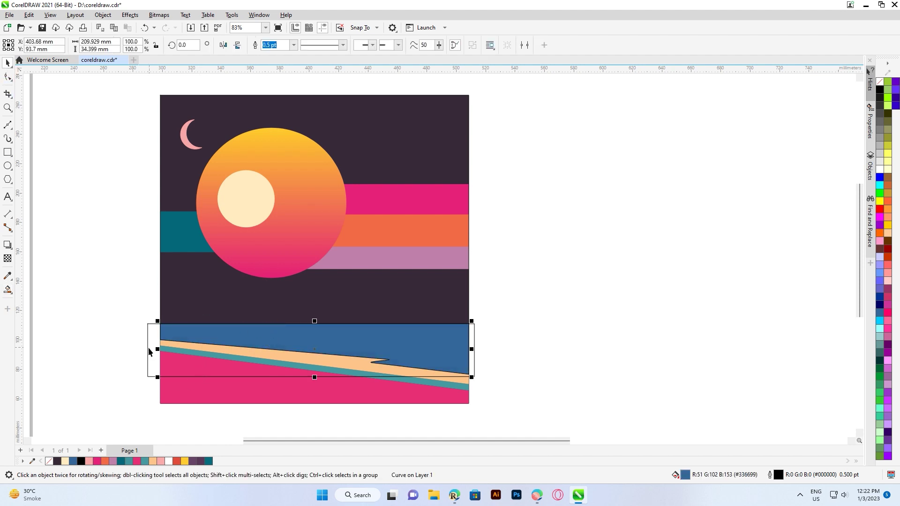
click(147, 349)
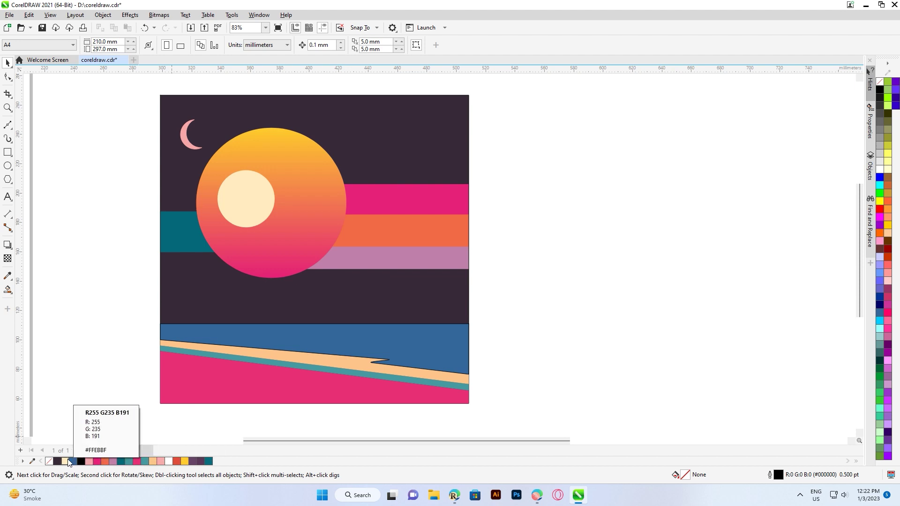
drag(69, 463, 281, 330)
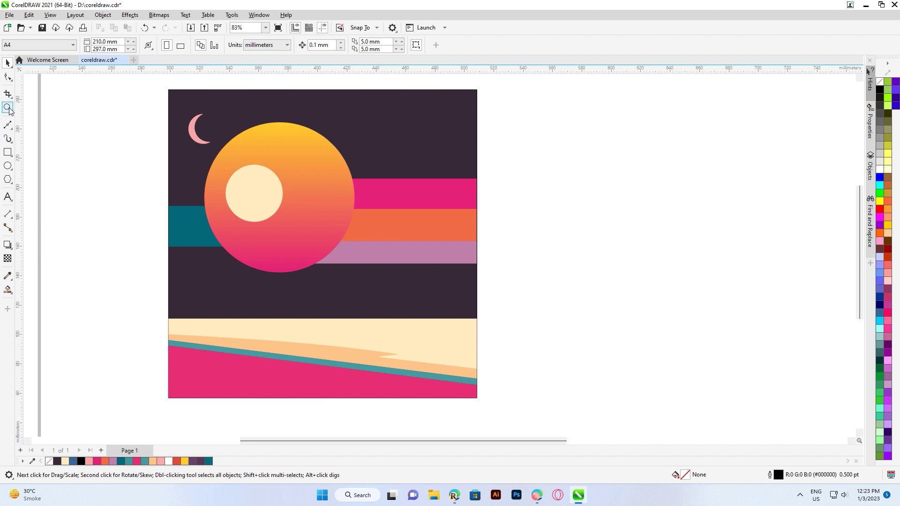
Step: Draw a rectangle about 236 × 59 mm overlapping the sun's lower part and the cream shape, and smart-fill the area around the sun
click(8, 152)
mouse_move(134, 236)
mouse_down()
mouse_move(412, 293)
mouse_move(484, 325)
mouse_up()
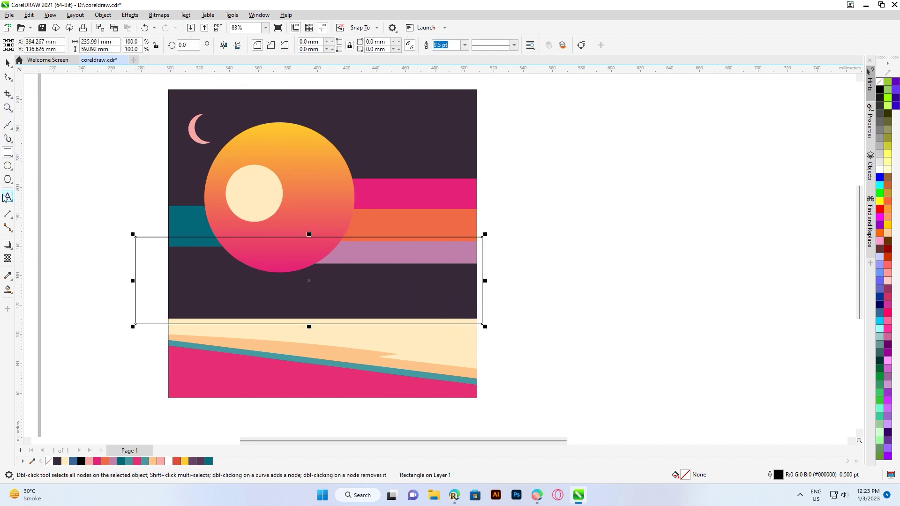
click(8, 289)
click(210, 286)
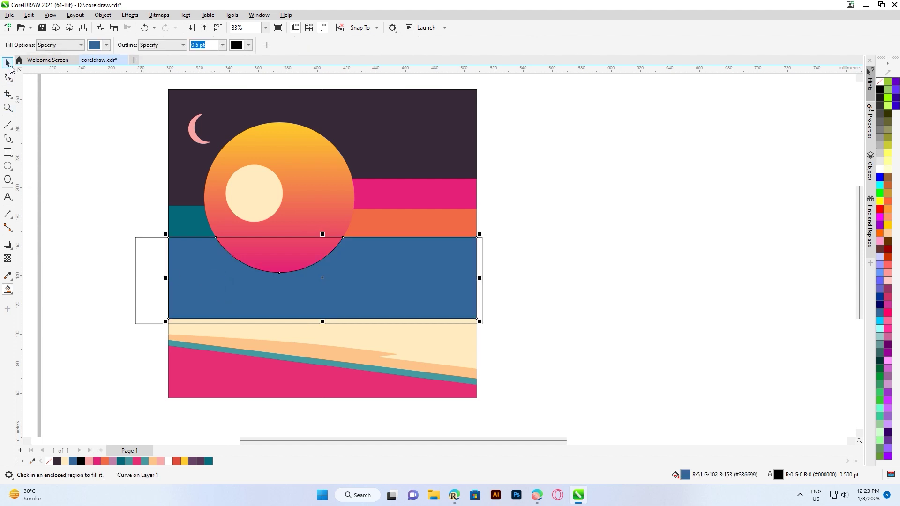
Step: Delete the second guide rectangle and fill the new shape below the sun with teal (#43949C)
click(9, 65)
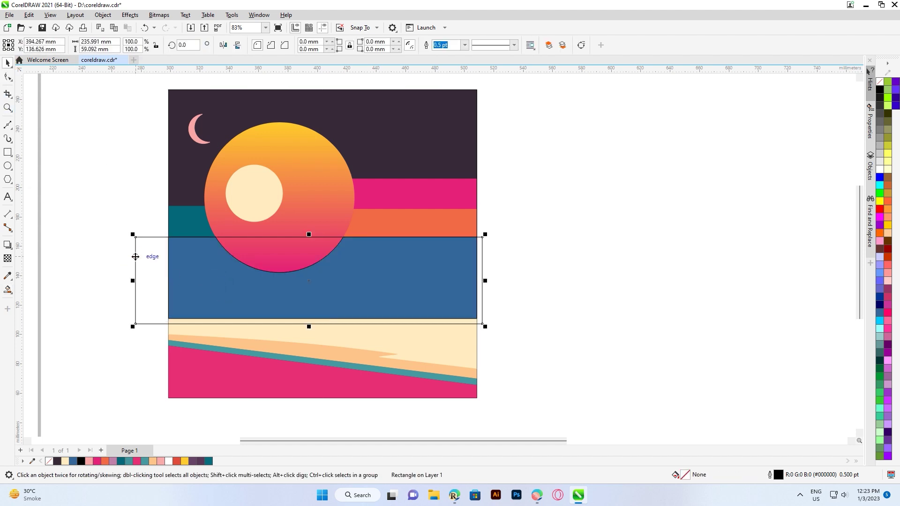
click(147, 332)
drag(128, 461, 210, 285)
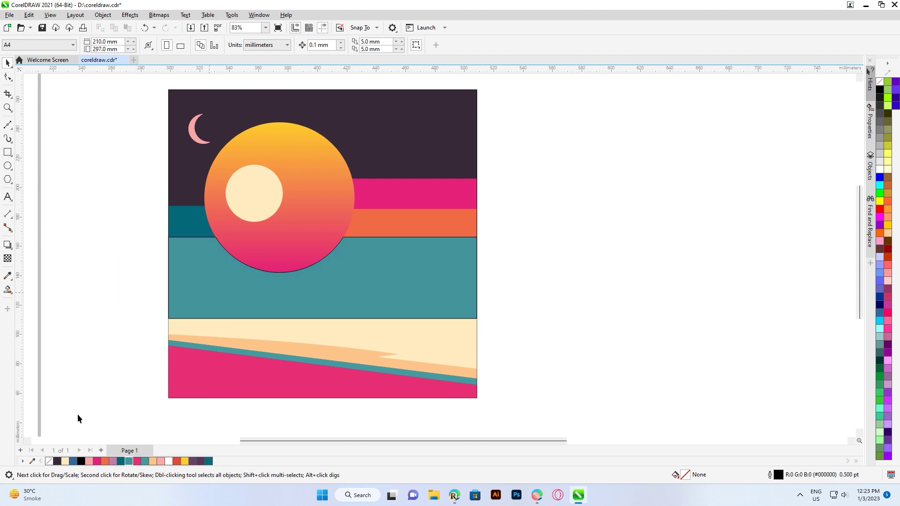
Step: Remove the large teal shape's outline and reshape its upper-right edge to uncover the mauve stripe beside the sun
right_click(49, 463)
click(199, 261)
right_click(46, 464)
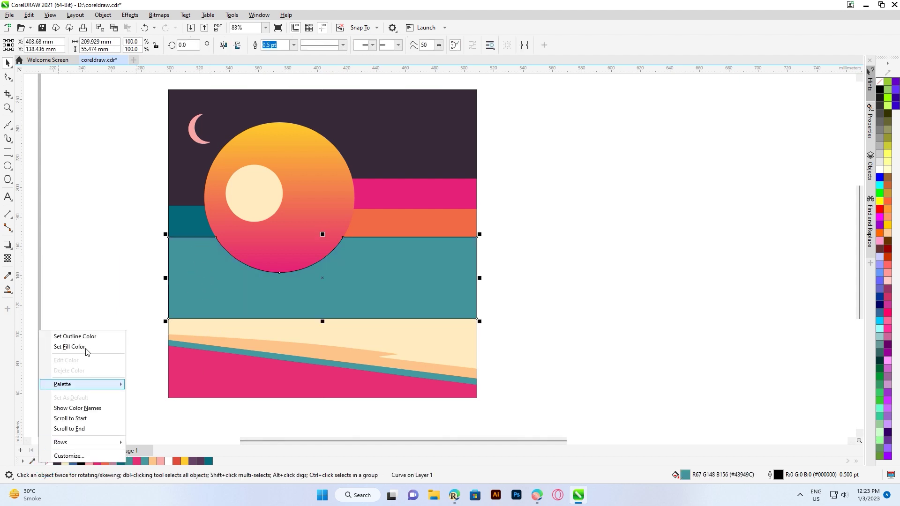
click(86, 337)
click(91, 303)
click(364, 263)
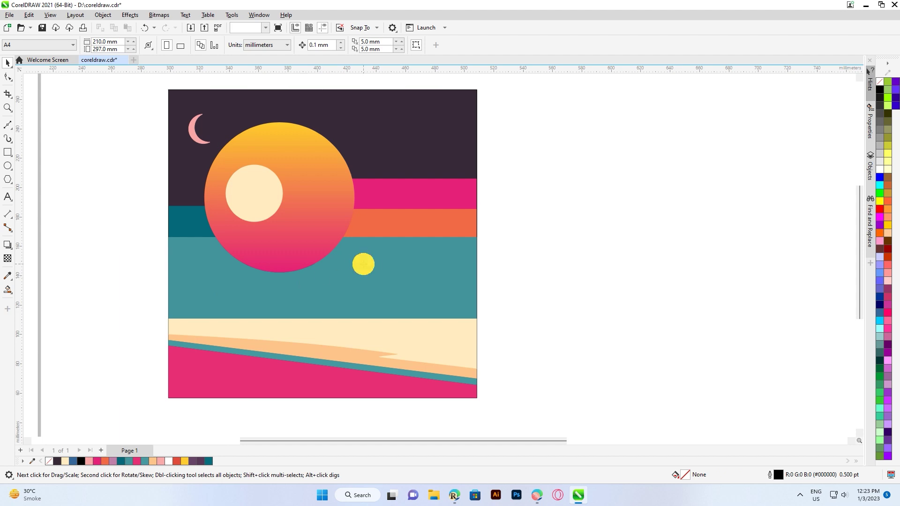
drag(502, 233, 281, 277)
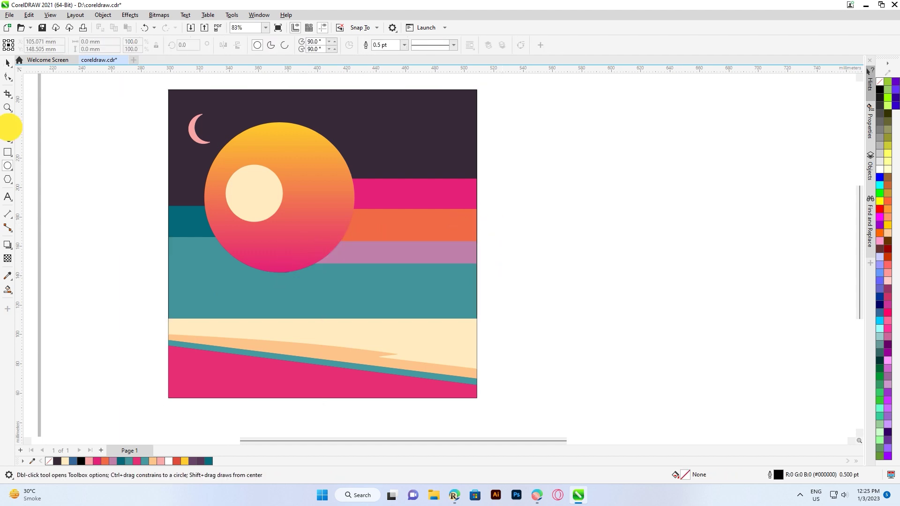
Step: Open the dark square's PowerClip contents for editing
drag(8, 125, 59, 153)
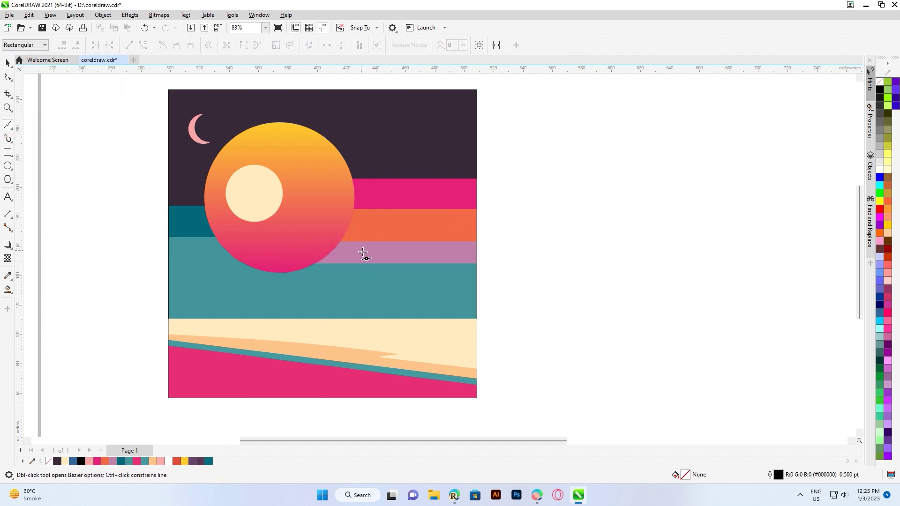
click(8, 77)
click(320, 300)
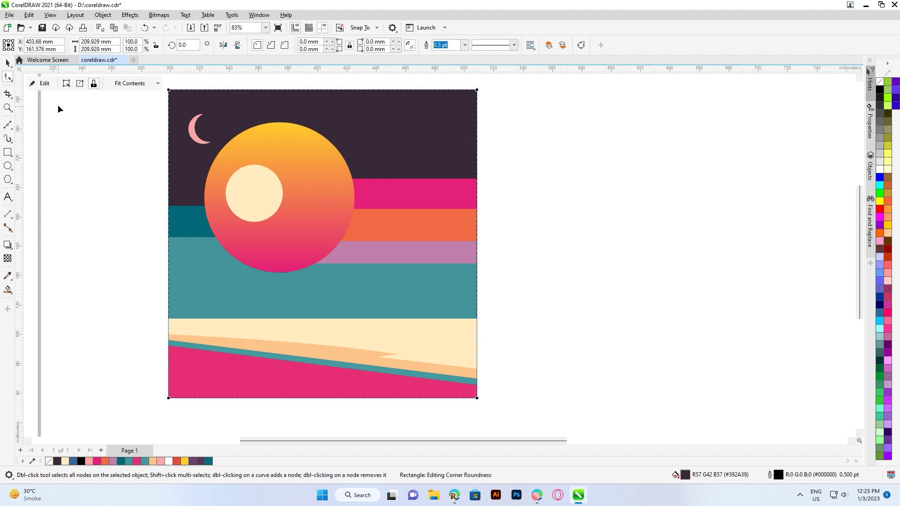
click(41, 83)
Step: Pull the large teal shape's right edge inwards and bend that edge into an outward curve
click(349, 285)
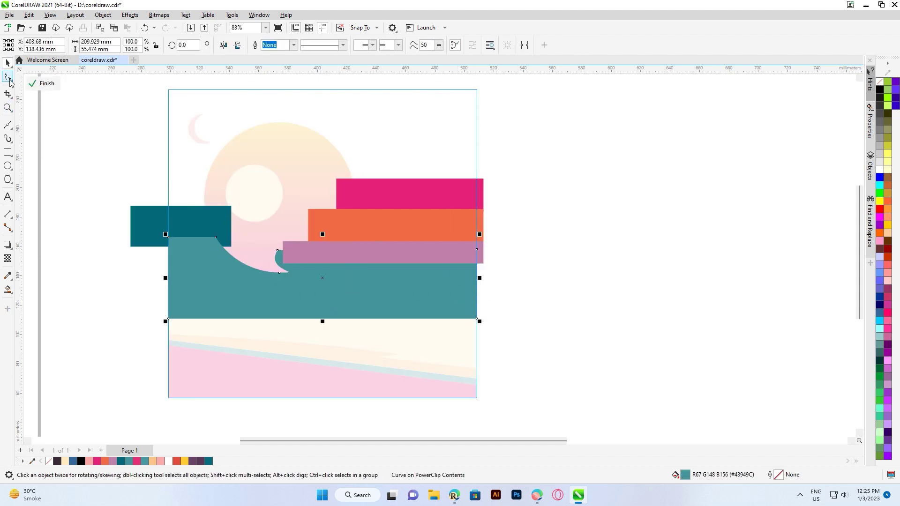
click(9, 78)
drag(475, 252, 382, 252)
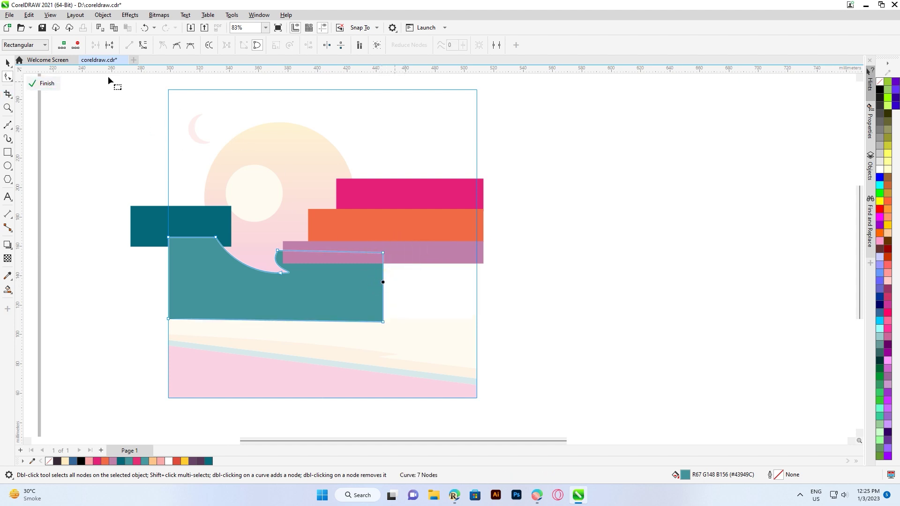
click(307, 198)
drag(383, 287, 392, 286)
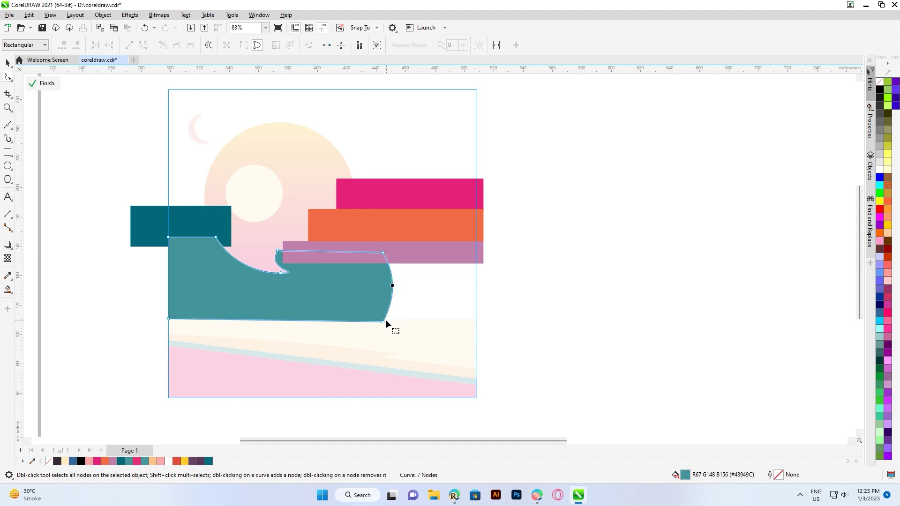
Step: Slant the large teal shape's curved right edge with its top further in and its base further out, and finish editing the contents
drag(384, 321, 385, 280)
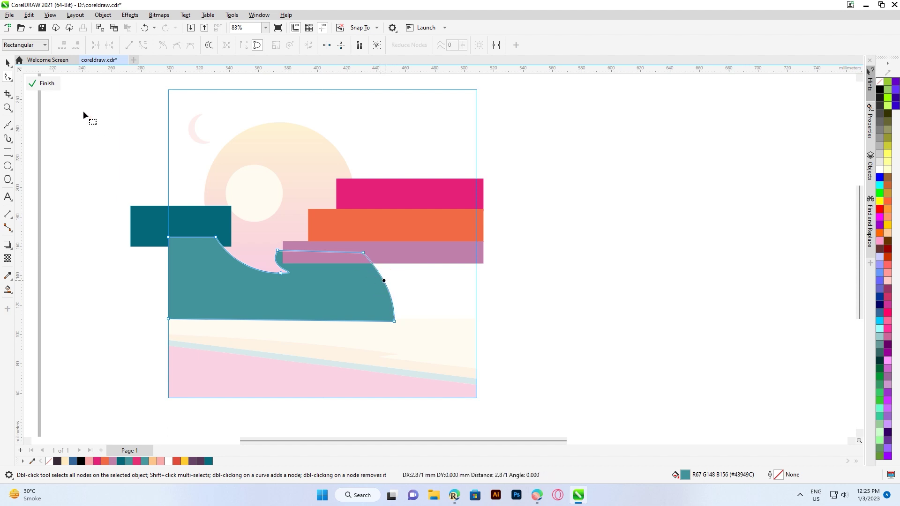
click(47, 83)
click(114, 265)
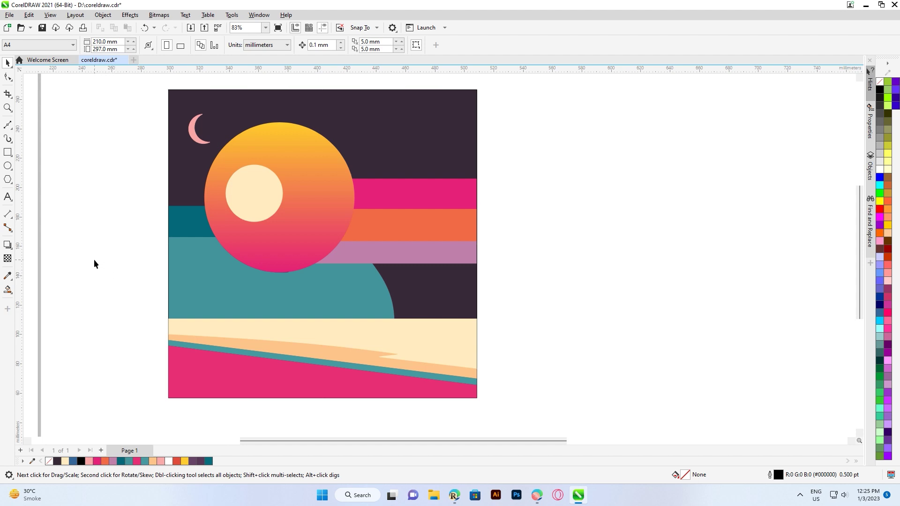
Step: Inside the dark square's PowerClip, draw a rectangle about 82 by 48 mm beside the teal curve, send it to the back and fill it #F9A9A9
click(426, 293)
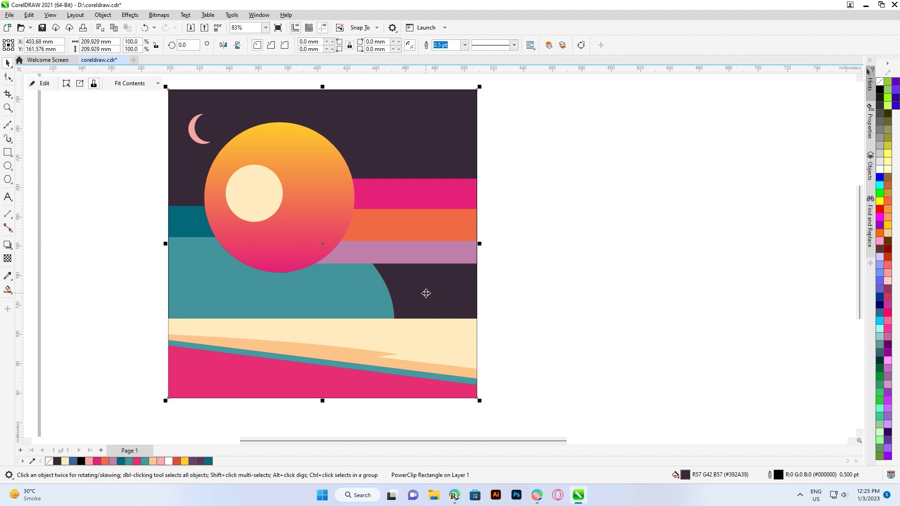
click(41, 84)
click(9, 151)
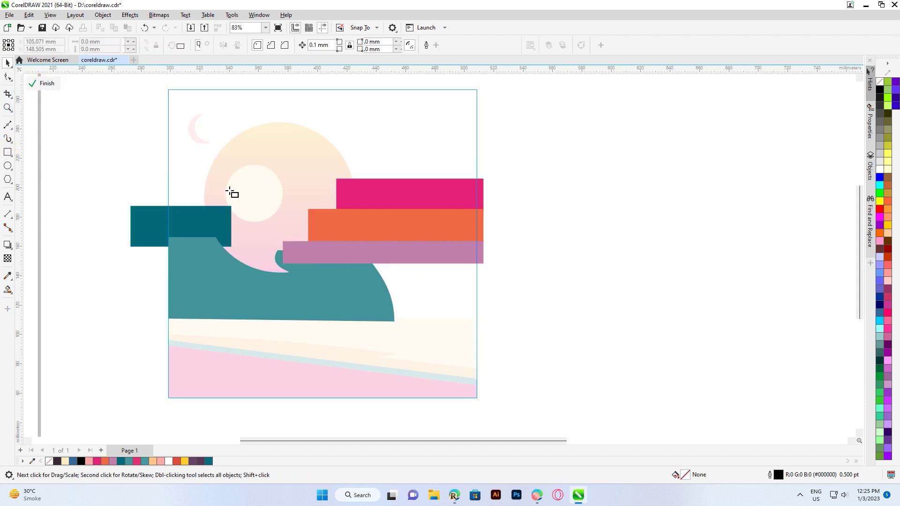
drag(361, 252, 482, 323)
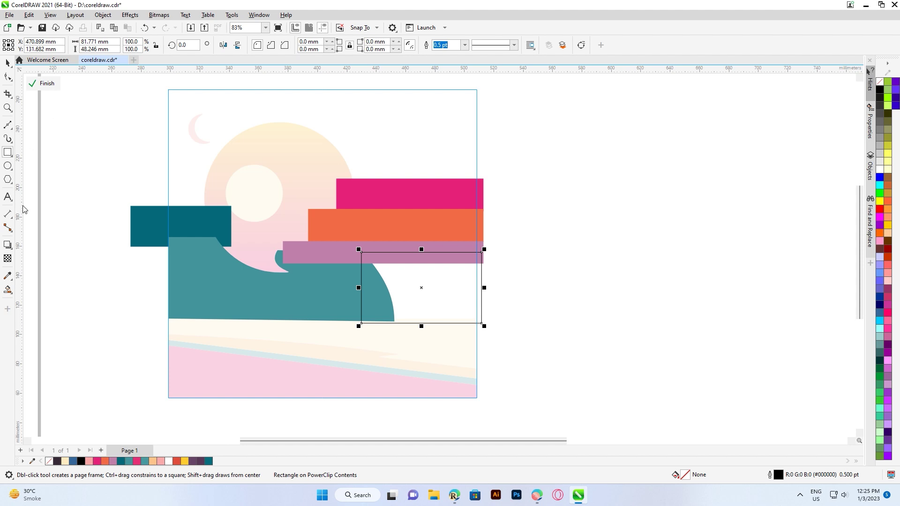
click(562, 45)
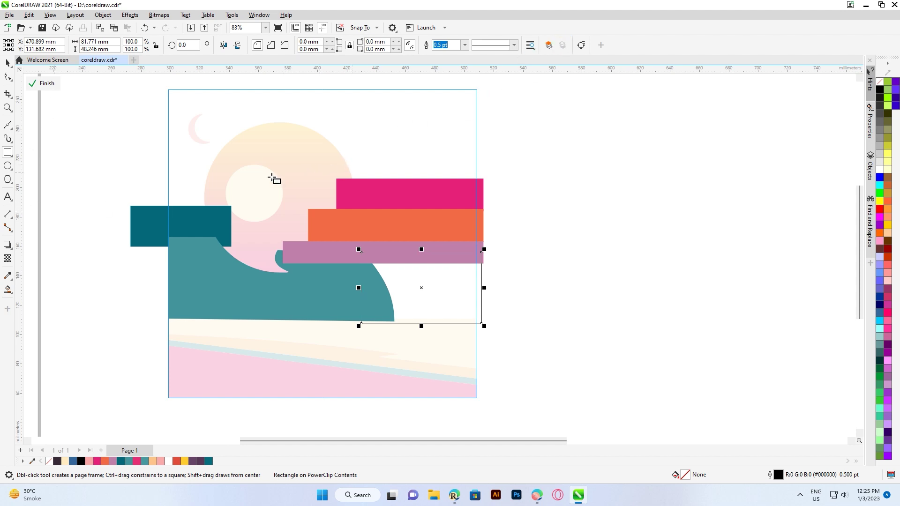
drag(161, 462, 439, 287)
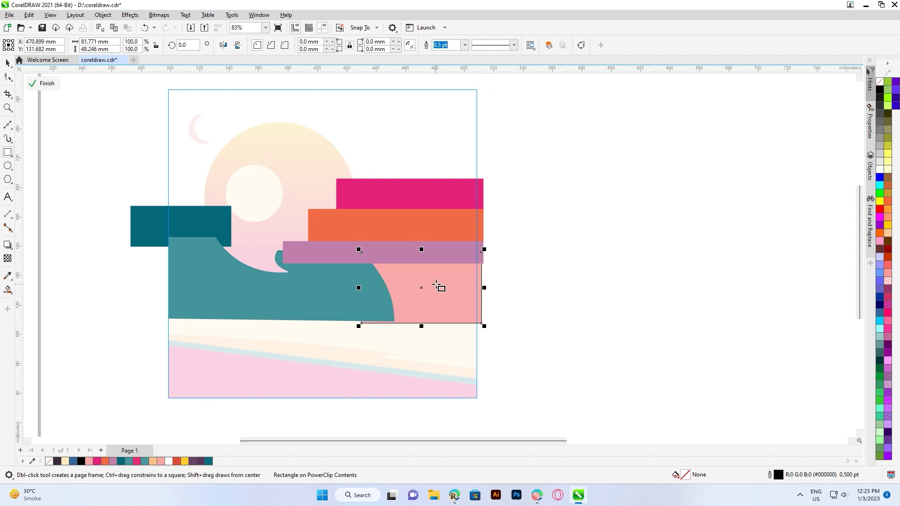
click(38, 85)
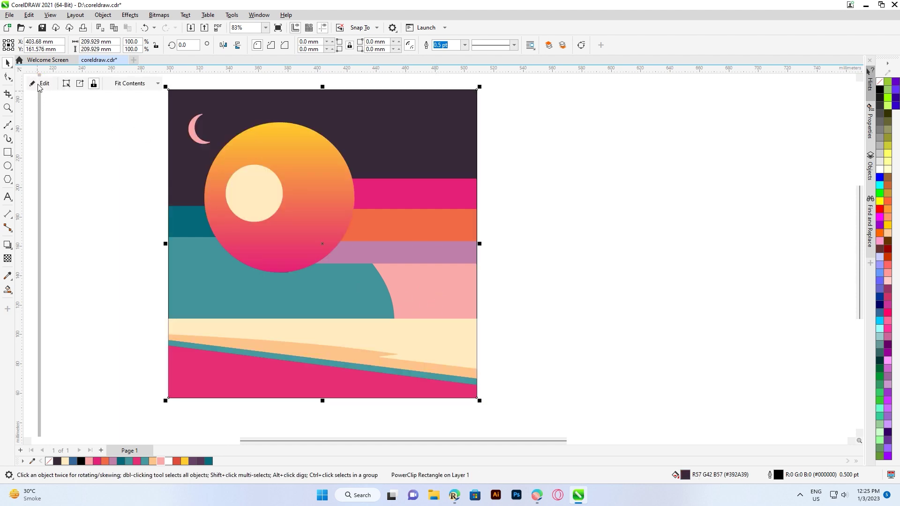
Step: Remove the outline of the salmon-pink rectangle inside the dark square's PowerClip and finish editing the contents
click(410, 297)
click(51, 87)
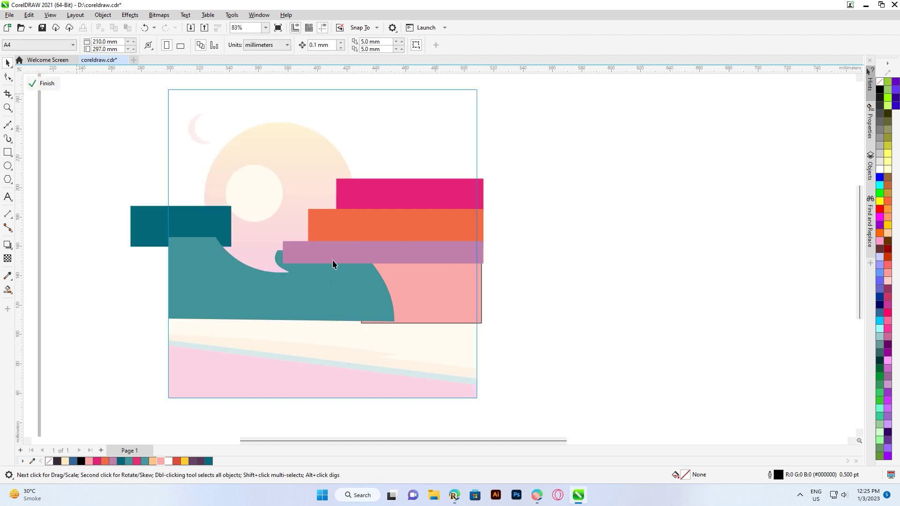
click(451, 293)
right_click(49, 461)
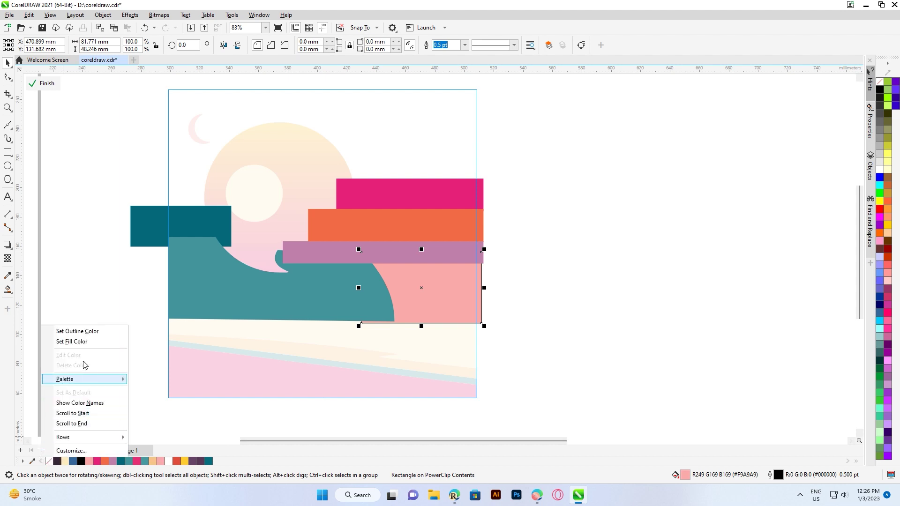
click(82, 334)
click(46, 88)
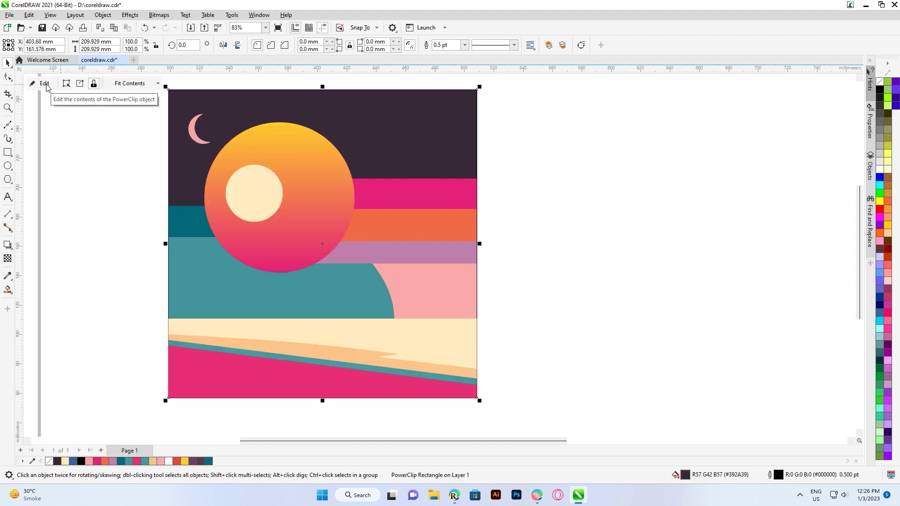
Step: Within the PowerClip contents, draw a rectangle about 9.7 by 18.4 mm at the pink area's lower-right corner and nudge it slightly right
click(42, 83)
click(428, 293)
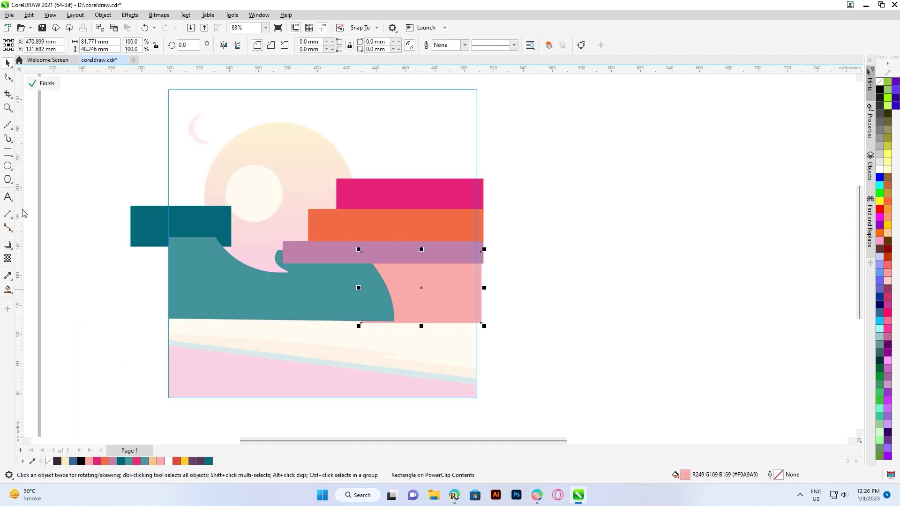
click(7, 153)
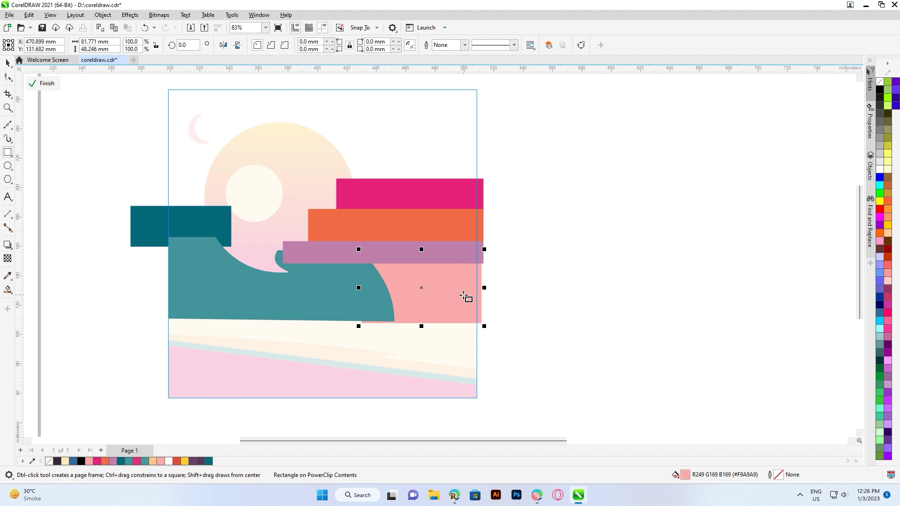
drag(463, 297, 477, 324)
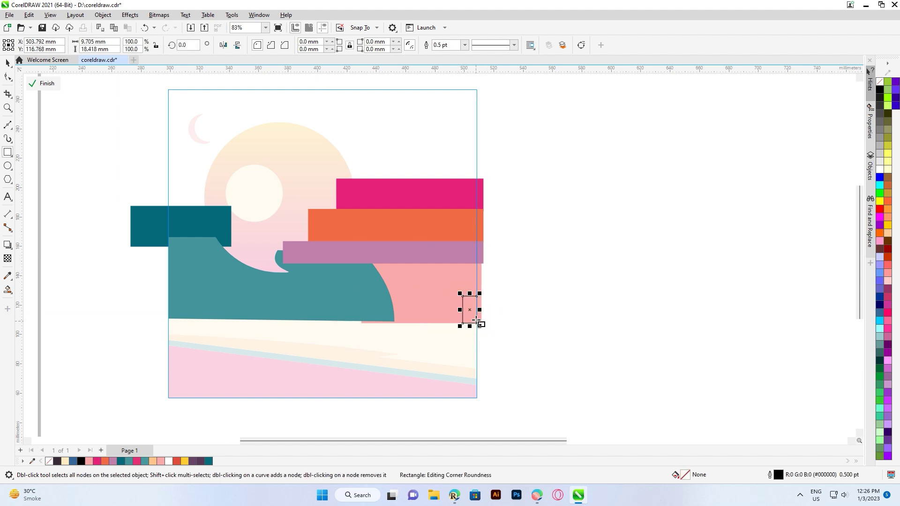
key(Right)
key(Right)
key(Right)
key(Right)
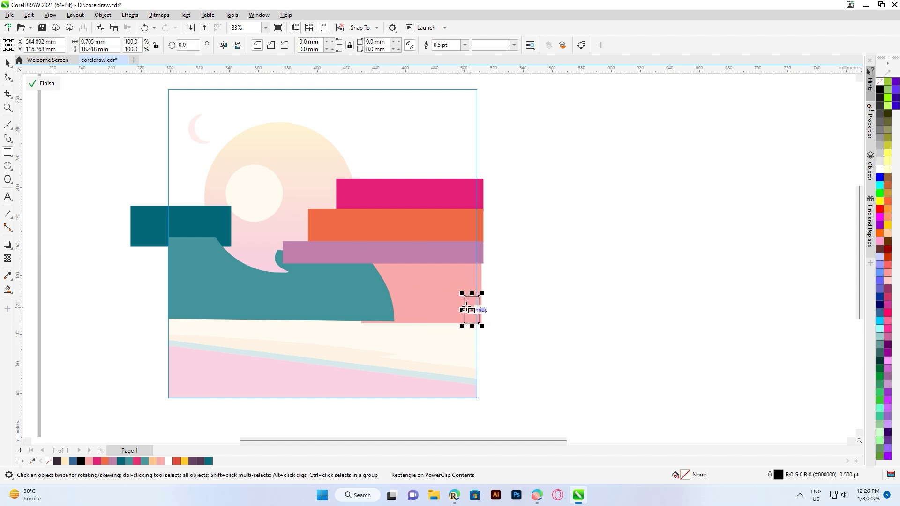
Step: Draw six more narrow rectangles of varying heights leftwards from the first to form a city skyline over the pink area
drag(459, 303, 466, 323)
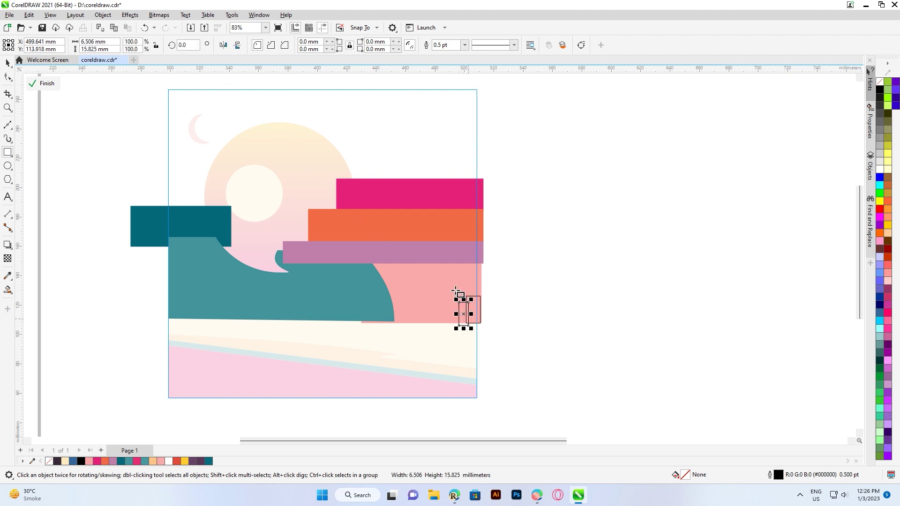
mouse_move(444, 282)
mouse_down()
mouse_move(460, 326)
mouse_move(446, 303)
mouse_move(452, 326)
mouse_move(437, 315)
mouse_move(437, 323)
mouse_up()
key(ctrl+z)
key(ctrl+z)
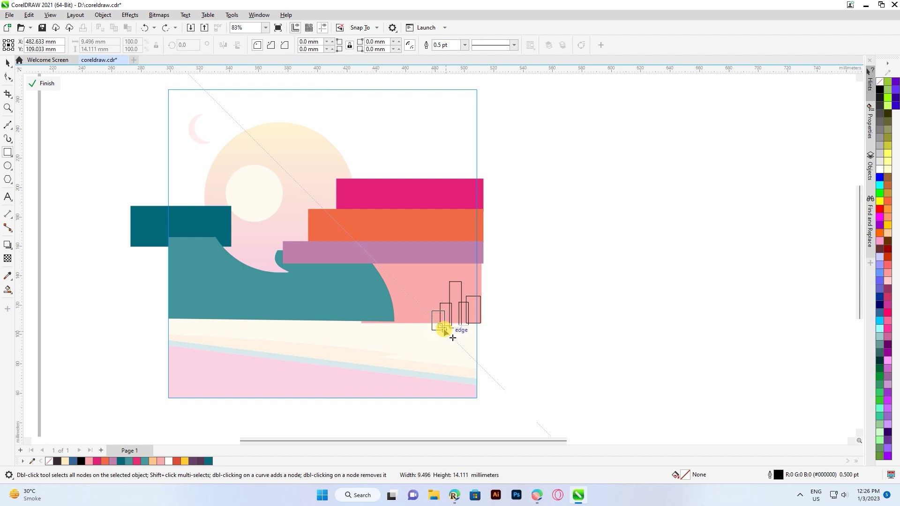
mouse_move(422, 288)
mouse_down()
mouse_move(431, 330)
mouse_move(422, 321)
mouse_move(421, 330)
mouse_up()
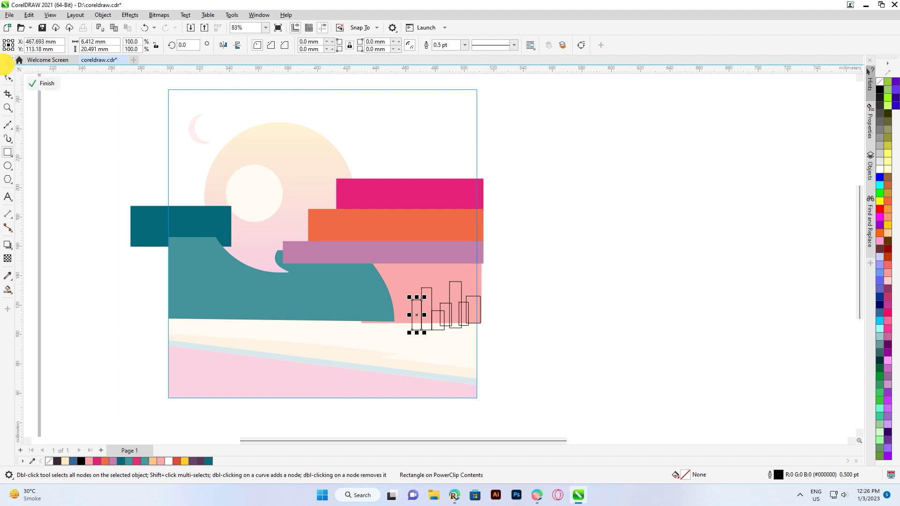
Step: Fill all seven skyline rectangles with dark purple (#654365) and give their outlines the same colour
click(7, 63)
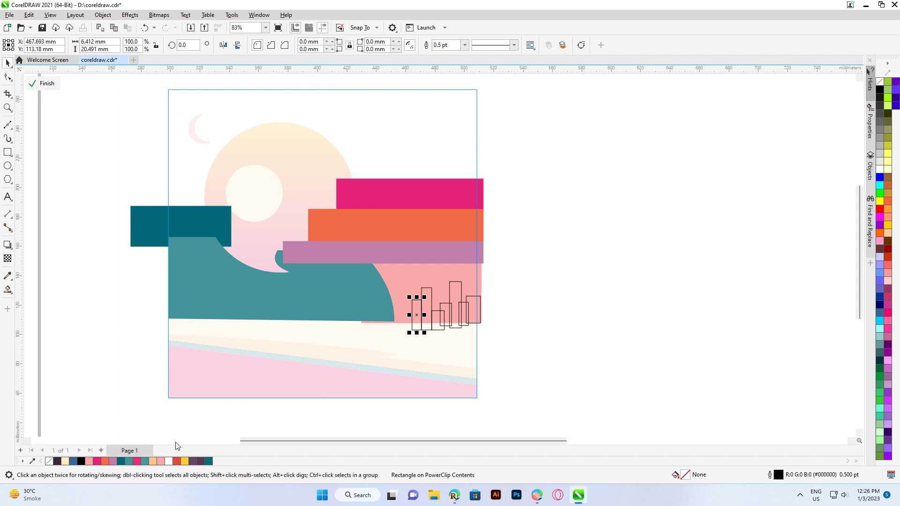
click(195, 461)
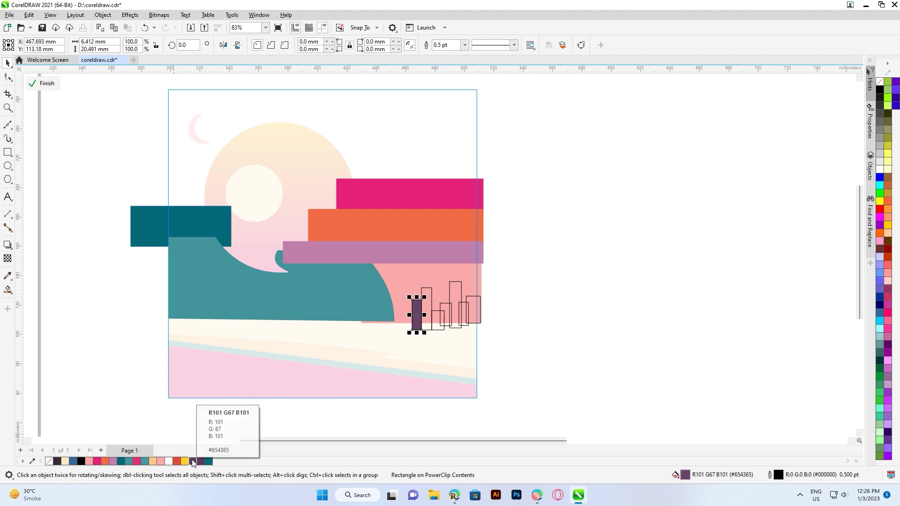
drag(491, 279, 303, 400)
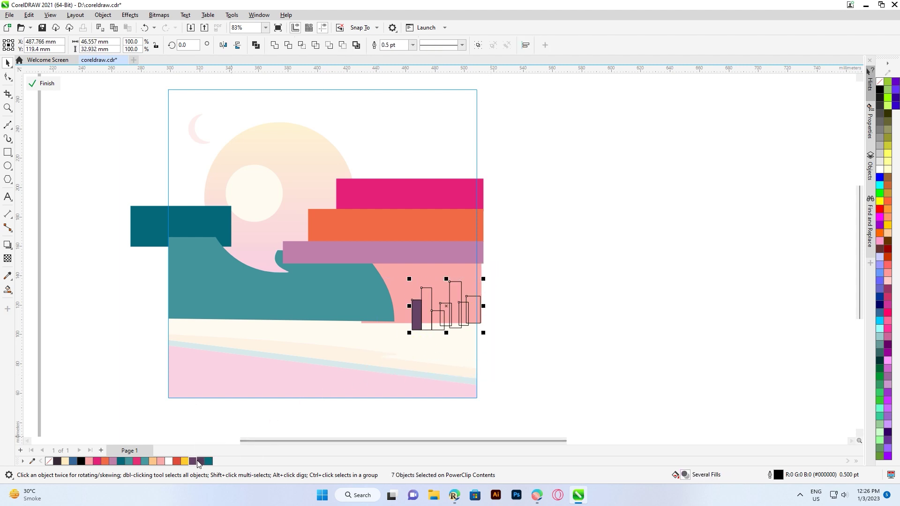
click(193, 462)
right_click(192, 462)
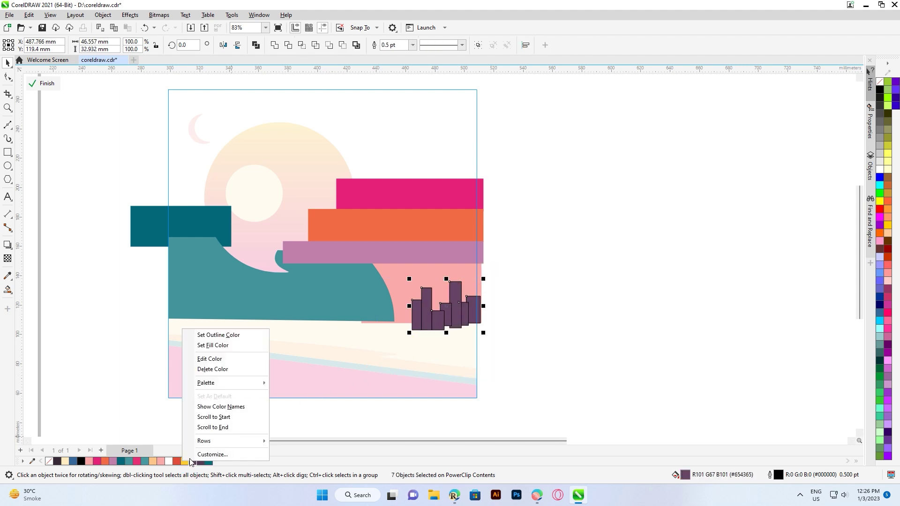
click(219, 335)
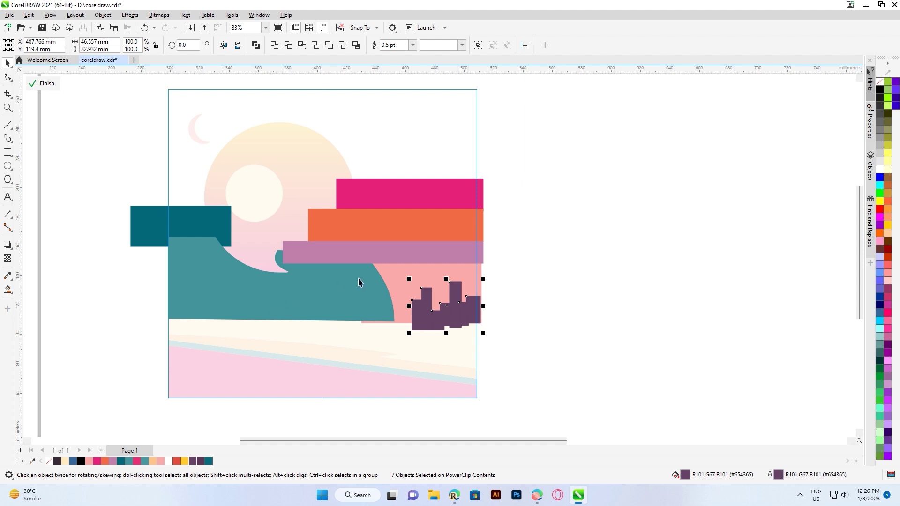
Step: PowerClip the purple skyline inside the salmon-pink rectangle and finish editing the dark square's contents
right_click(426, 300)
click(450, 176)
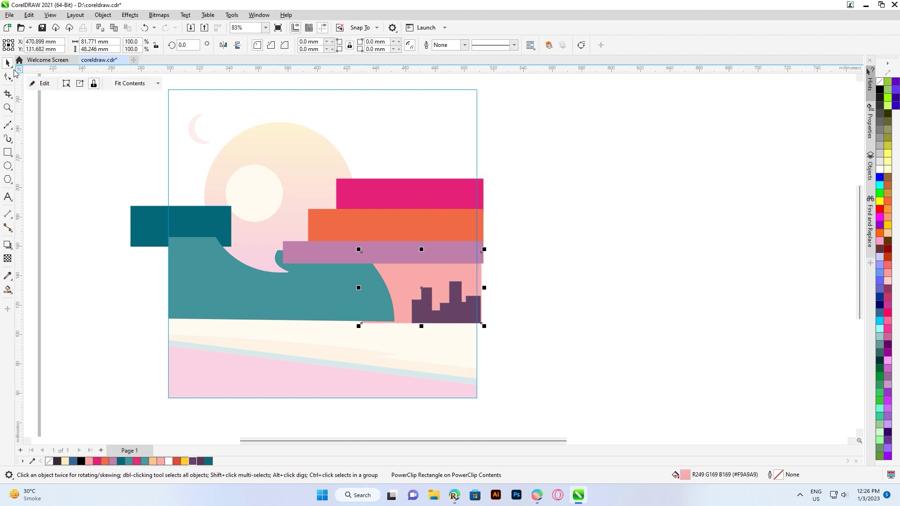
click(64, 140)
click(46, 85)
click(58, 118)
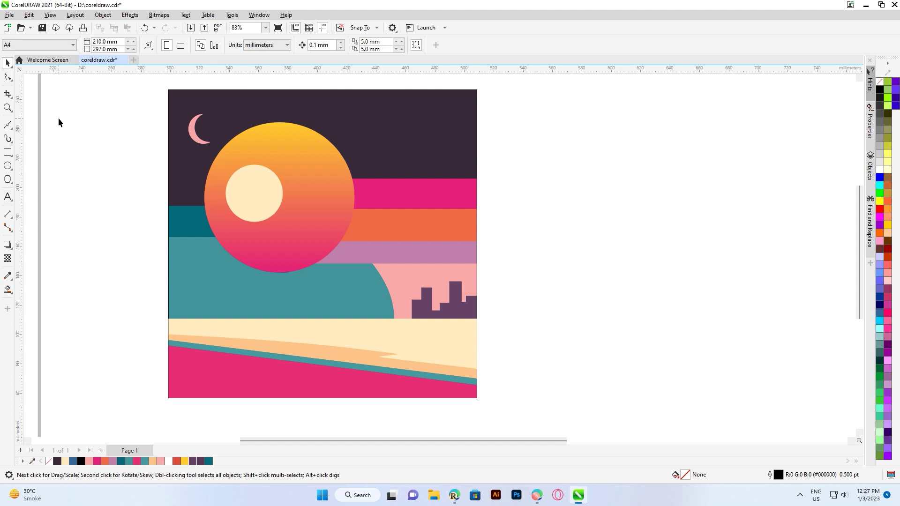
Step: Draw a five-pointed star about 6.3 mm wide and place it in the upper-right part of the dark sky
click(7, 179)
click(32, 193)
drag(68, 180, 441, 107)
click(8, 76)
click(7, 65)
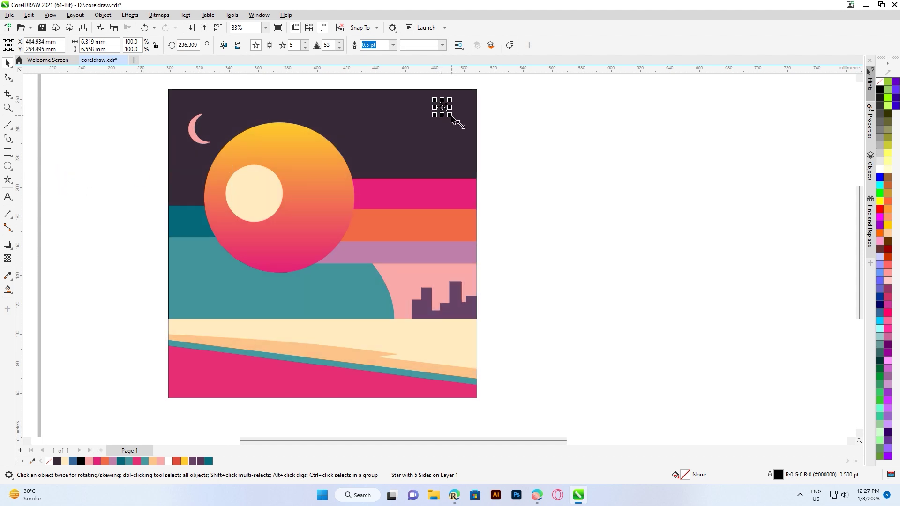
Step: Shrink the star to about 3 mm wide, fill it with white and remove its outline
click(446, 111)
click(97, 130)
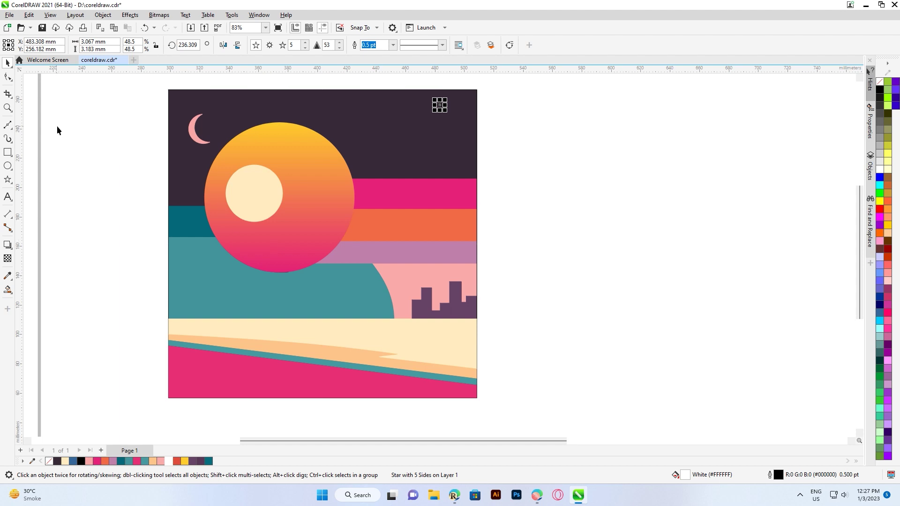
right_click(49, 461)
click(80, 334)
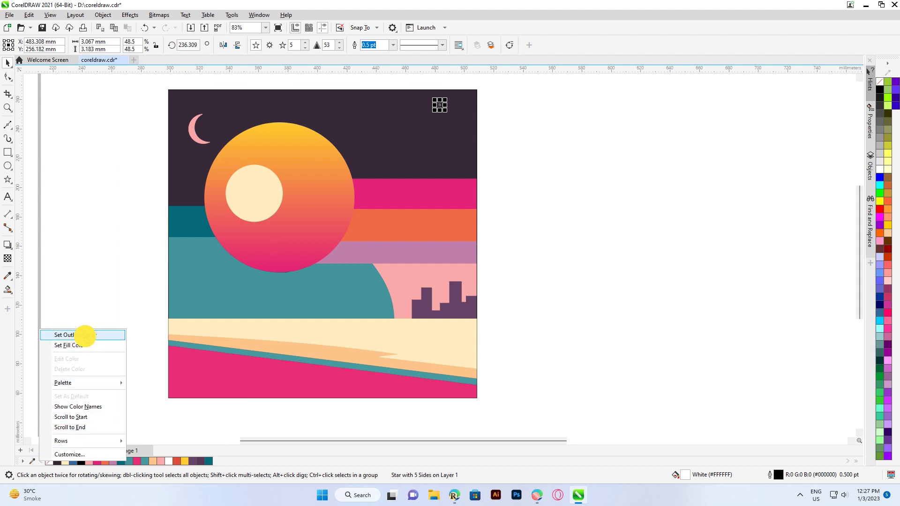
Step: Scatter copies of the white star across the dark sky around the moon and the sun
click(440, 105)
mouse_move(439, 105)
mouse_down()
mouse_move(273, 103)
mouse_move(214, 146)
mouse_move(180, 143)
mouse_move(470, 151)
mouse_up()
key(space)
key(space)
key(space)
key(space)
key(space)
key(space)
key(space)
Step: Scale a star down to about 1.8 mm wide and scatter copies of it between the larger stars
click(409, 105)
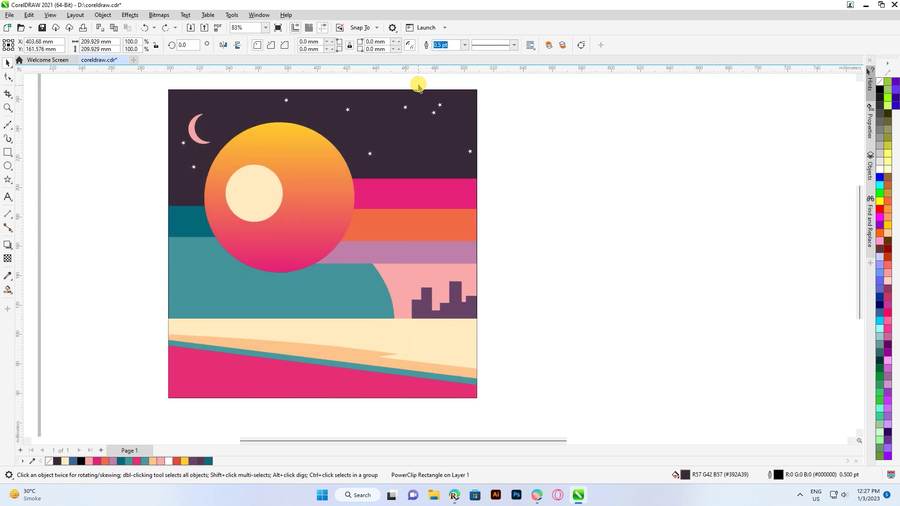
click(405, 107)
mouse_move(409, 103)
mouse_down()
mouse_move(410, 151)
mouse_move(189, 100)
mouse_move(192, 190)
mouse_up()
key(space)
key(space)
key(space)
key(space)
key(space)
key(space)
key(space)
key(space)
key(space)
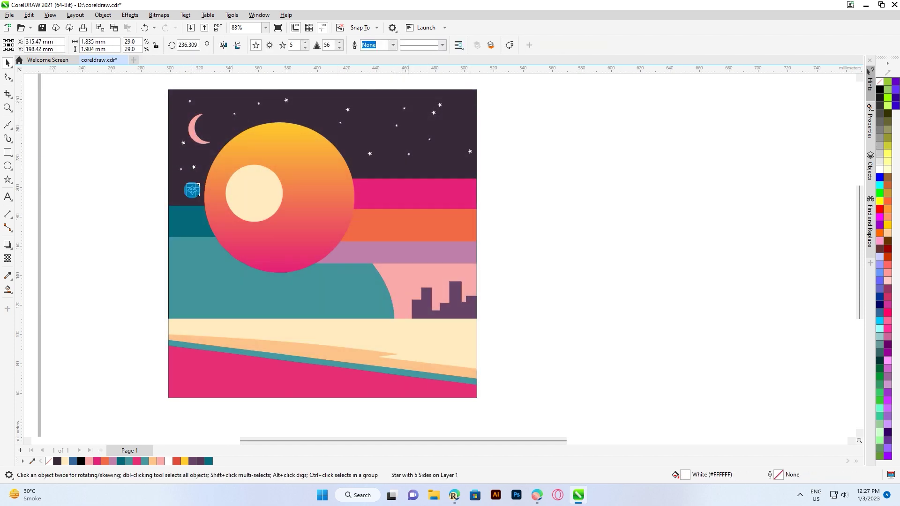
Step: Paste the dark palm tree silhouette, position it over the sun with its trunk reaching the teal ground stripe, and bring it to the front
click(92, 158)
key(ctrl+v)
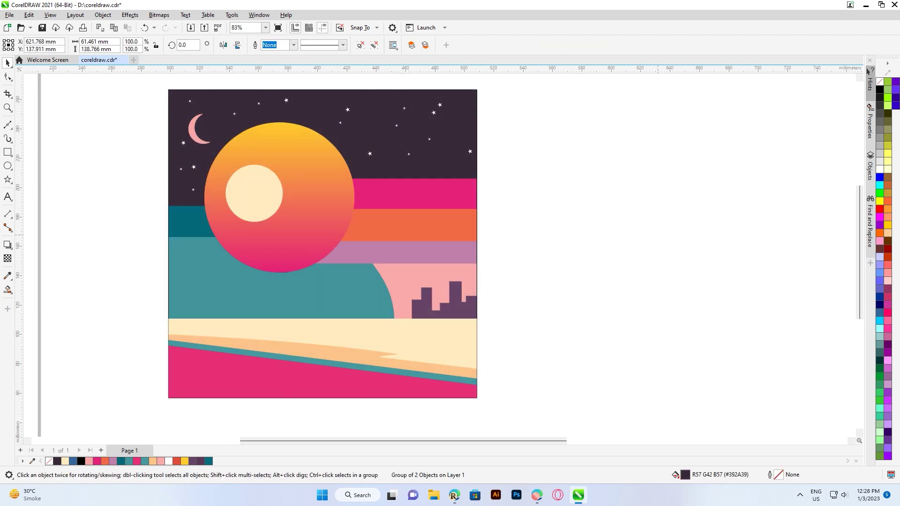
drag(165, 323, 280, 221)
key(shift+Page_Up)
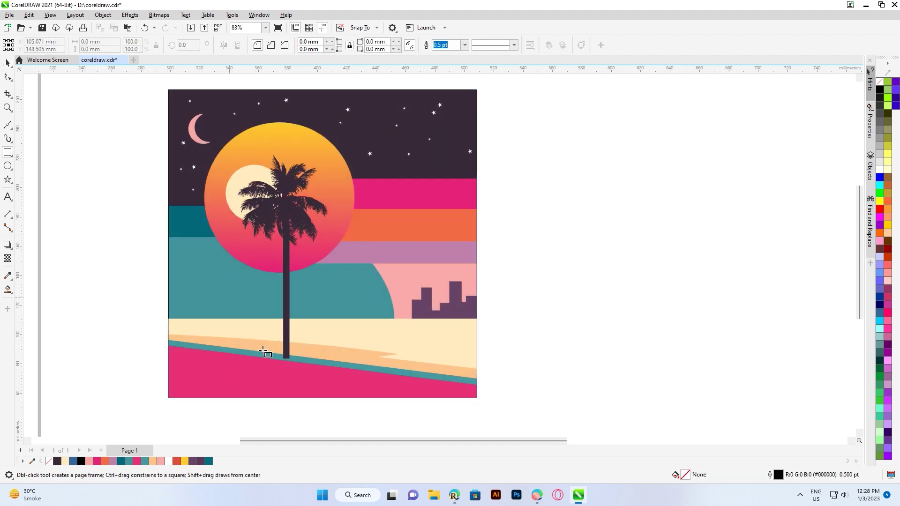
Step: Draw a rectangle about 4.4 by 26.9 mm below the palm trunk and skew its lower end to the right
drag(283, 358, 290, 399)
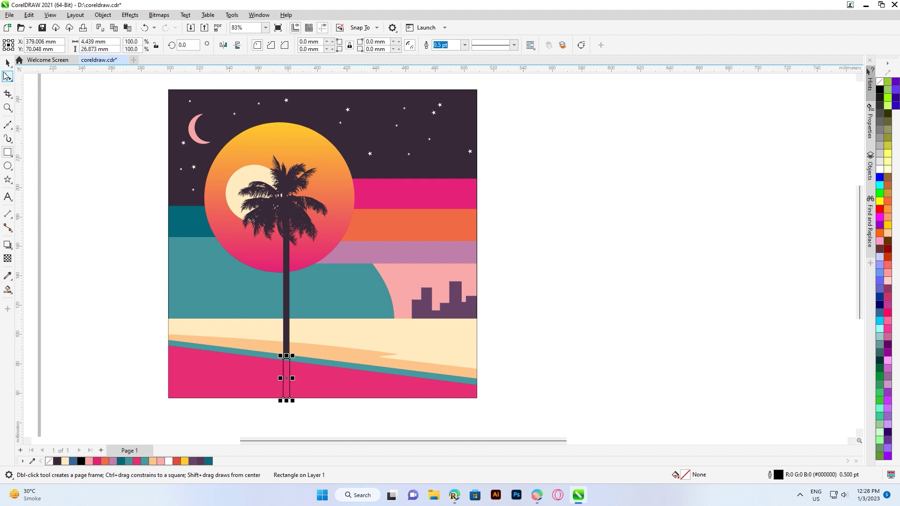
click(7, 64)
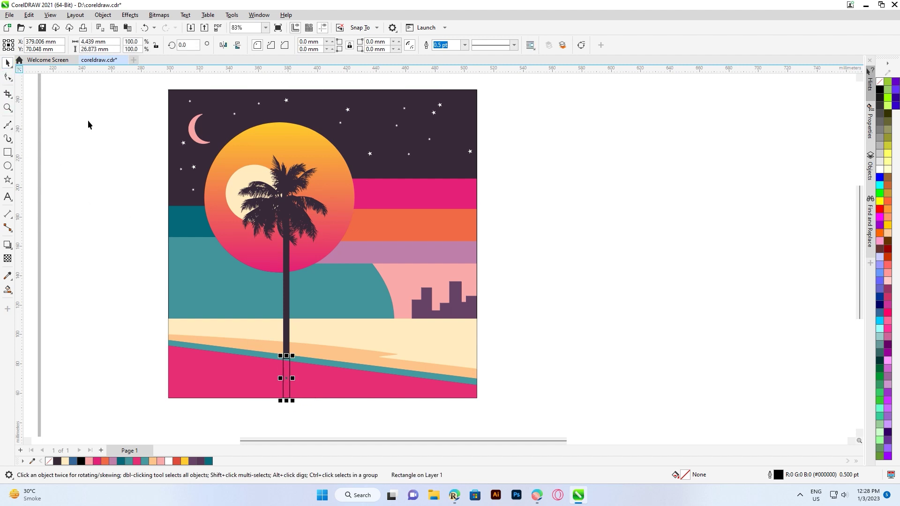
click(286, 370)
drag(286, 401, 299, 399)
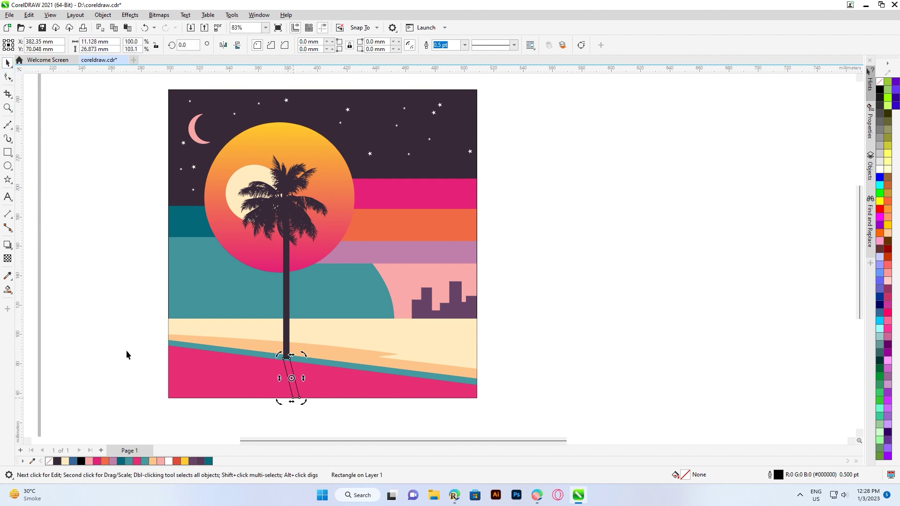
Step: Fill the skewed rectangle below the tall palm's trunk with dark purple (R88 G57 B87) and remove its outline
click(123, 354)
click(295, 379)
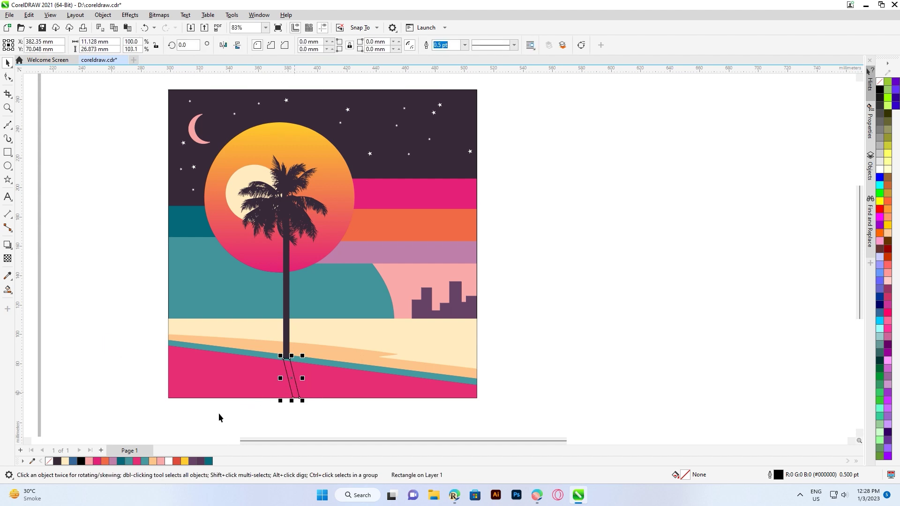
click(199, 462)
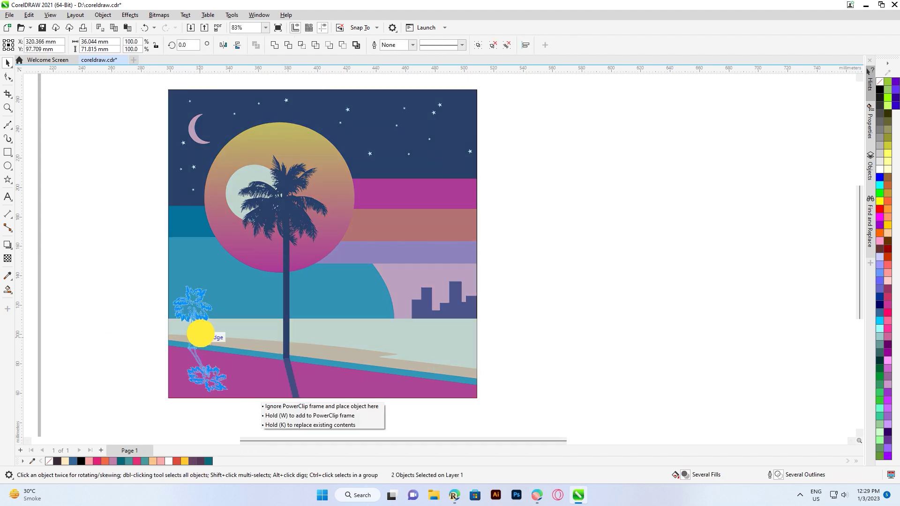
Step: Place a small palm with its mirrored purple shadow beside the tall trunk, and paste a palm about 34 by 56 mm near the poster's left edge
drag(201, 334, 200, 297)
click(108, 331)
key(ctrl+v)
click(220, 303)
shift+click(235, 364)
click(114, 341)
click(196, 342)
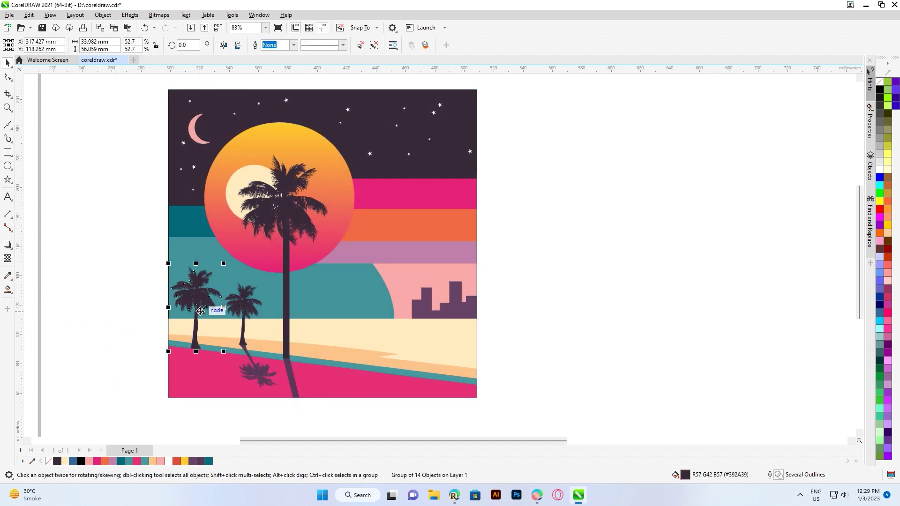
click(8, 152)
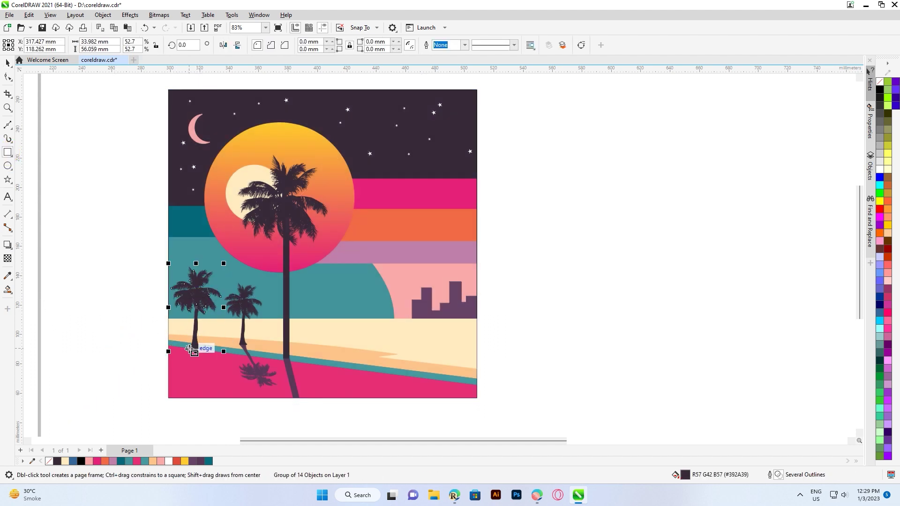
drag(193, 344, 195, 411)
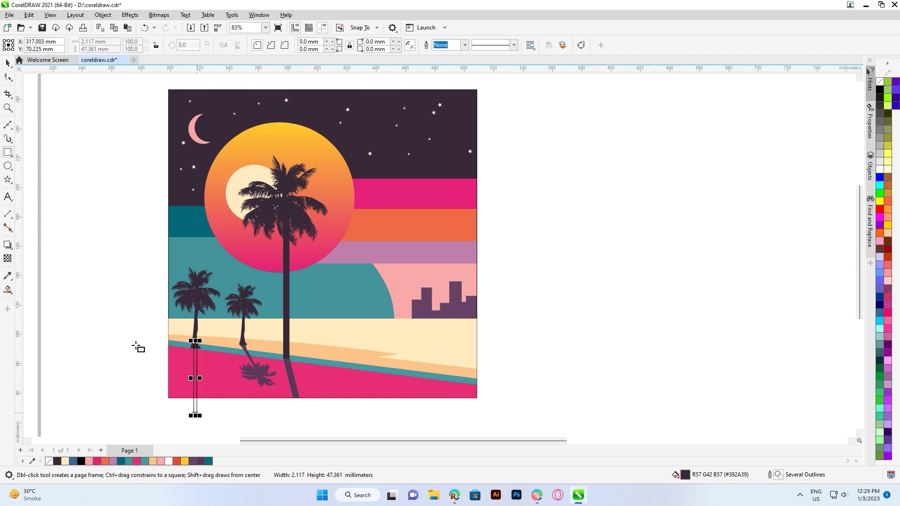
key(ctrl+z)
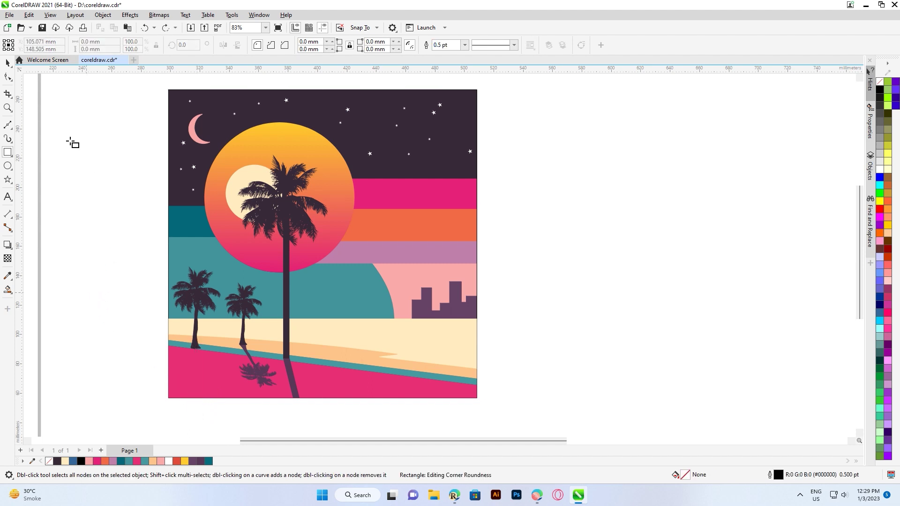
click(6, 64)
Step: Mirror a copy of the leftmost palm vertically and line its trunk up below the original's base
click(198, 296)
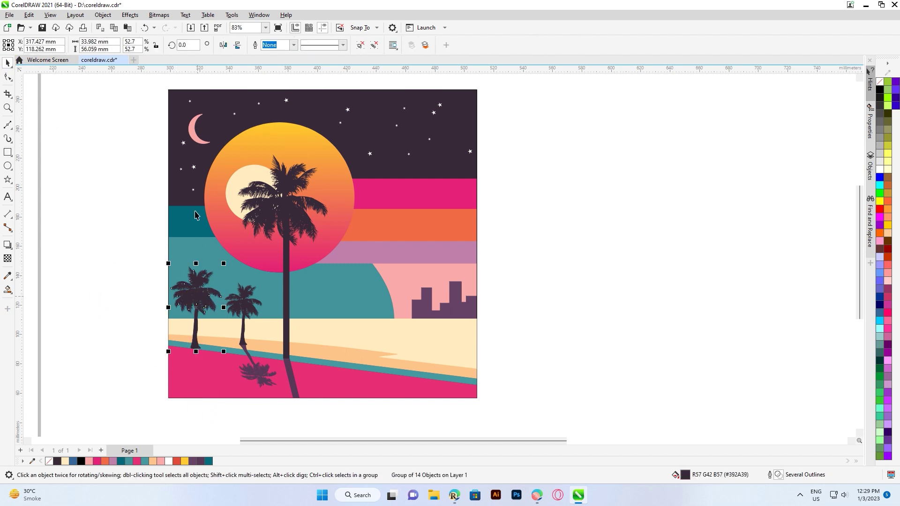
click(236, 47)
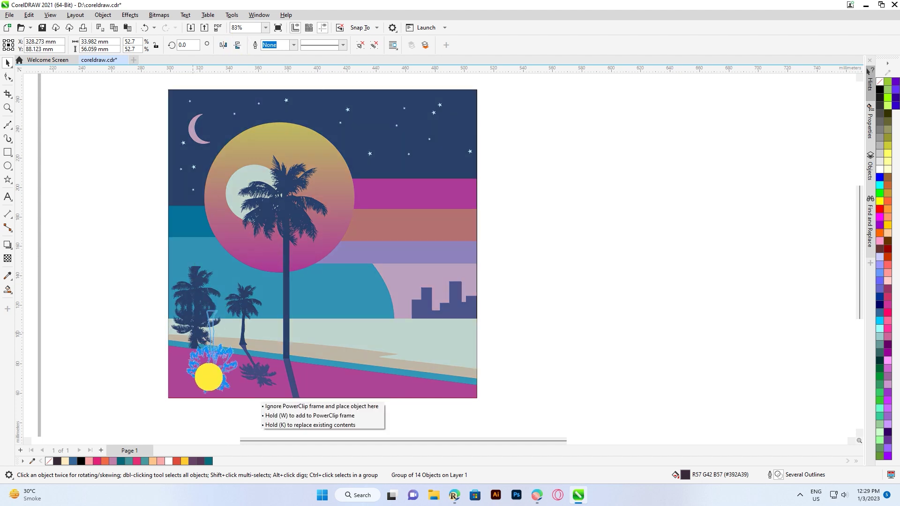
drag(194, 330, 196, 411)
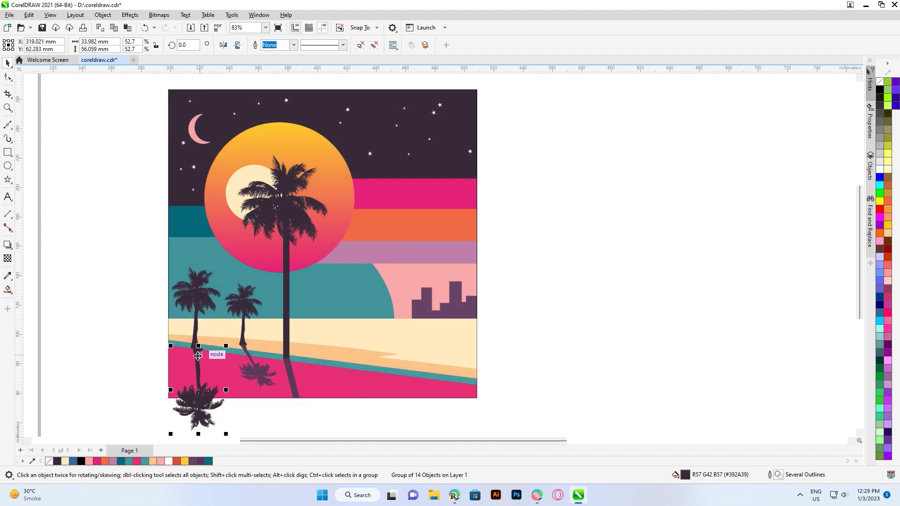
drag(199, 361, 197, 358)
Step: Skew the mirrored palm's crown to the right and shorten it to about 51 mm so it falls like a slanted shadow
click(201, 385)
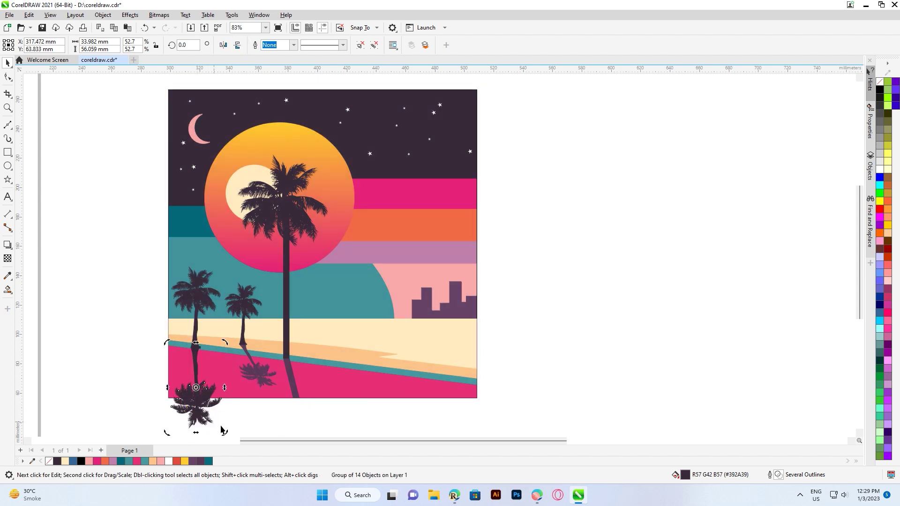
drag(196, 432, 245, 425)
click(234, 423)
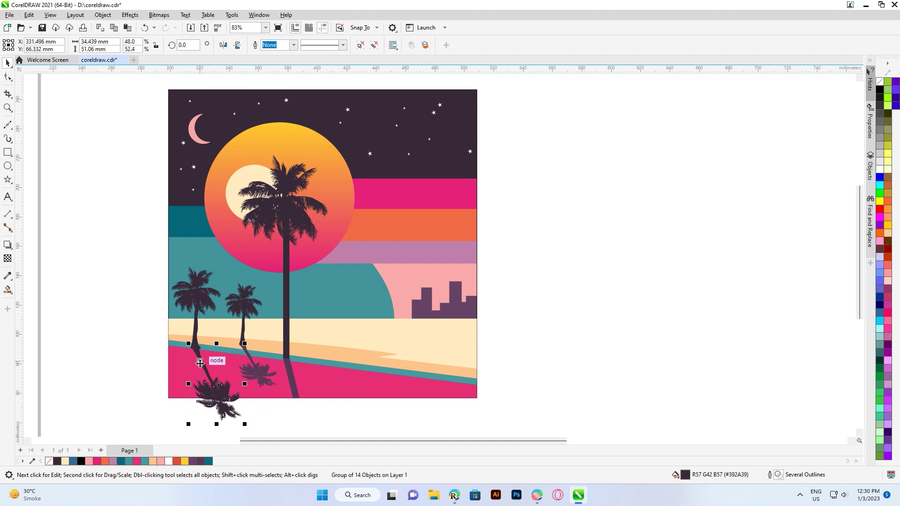
key(Escape)
click(212, 385)
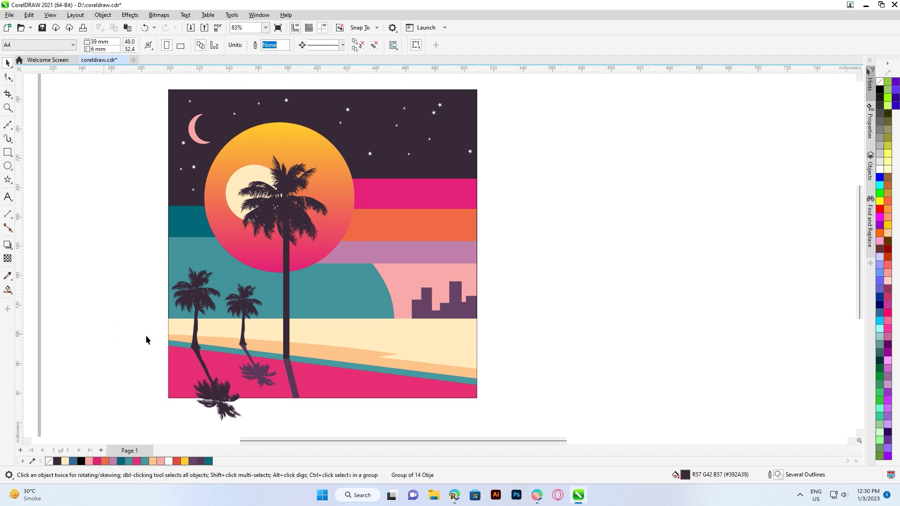
key(Escape)
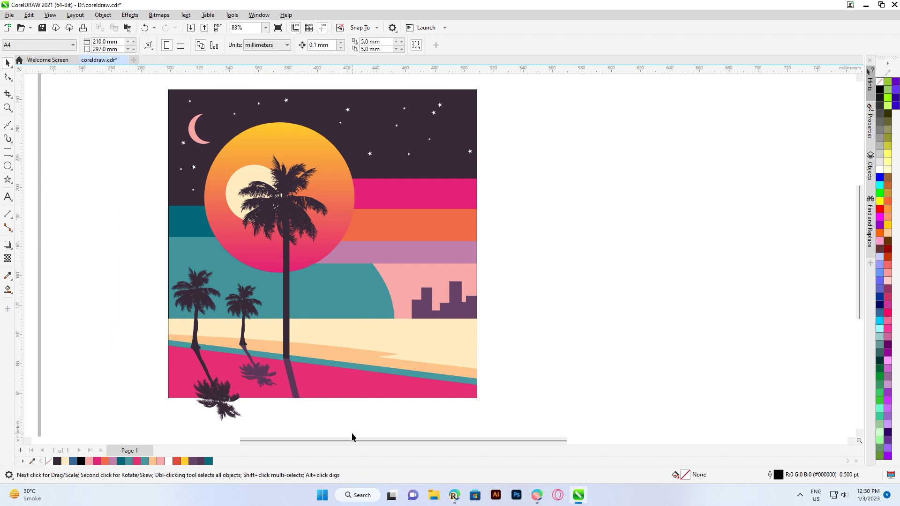
Step: Copy the small palm with its shadow to the right of the tall trunk, scale it to about 23.1 by 46.1 mm and set it on the shoreline
click(253, 371)
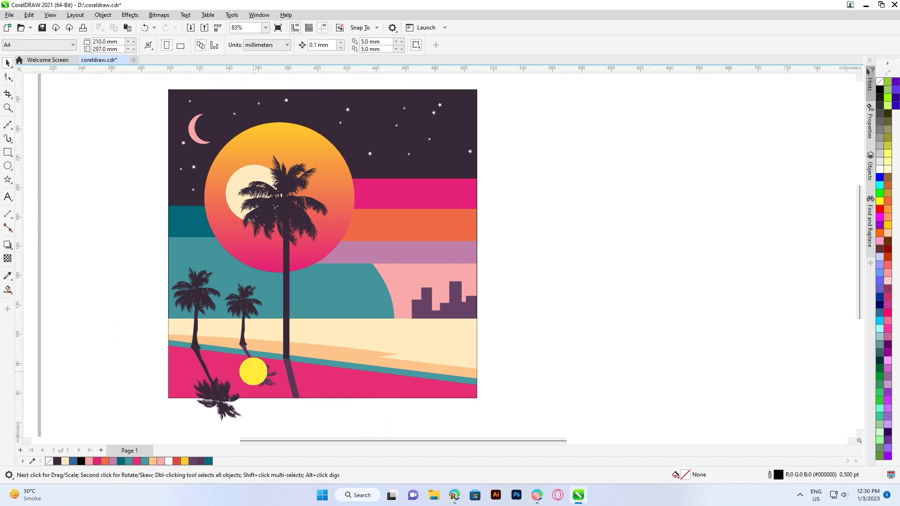
shift+click(245, 304)
drag(245, 304, 340, 312)
drag(377, 288, 356, 297)
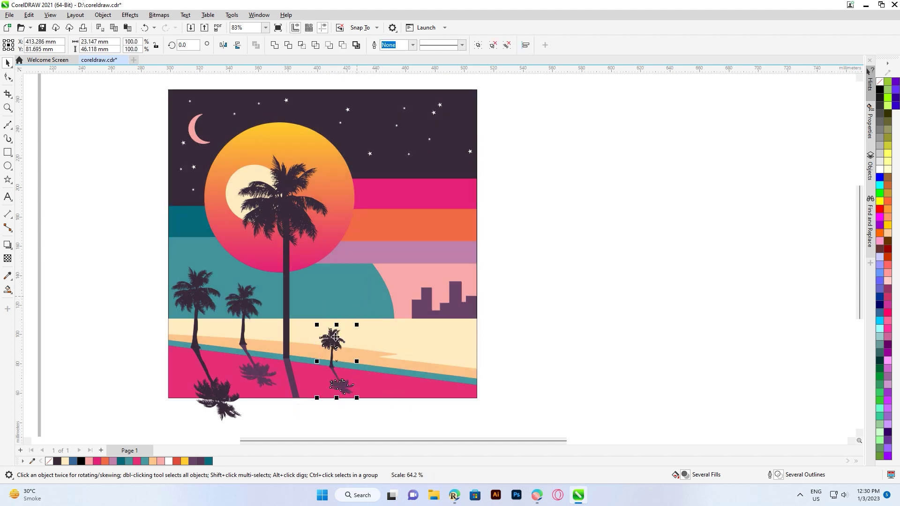
drag(330, 336, 329, 316)
click(87, 311)
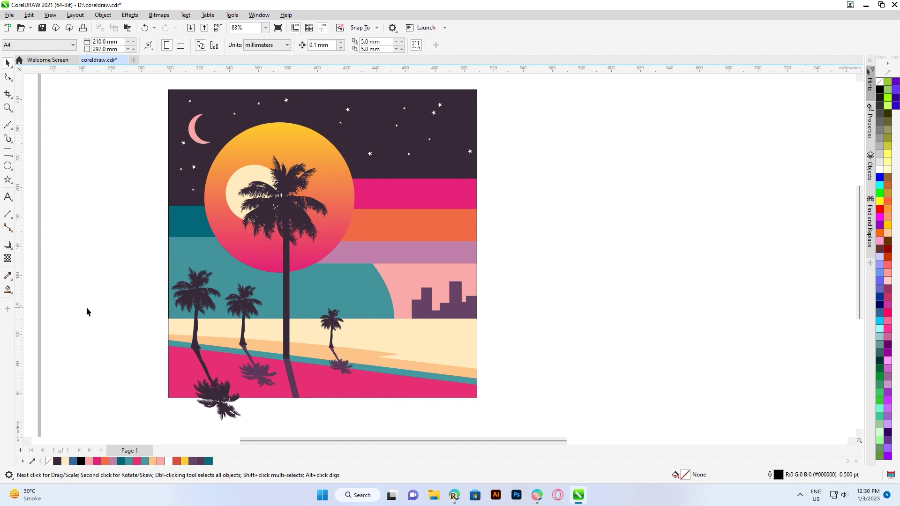
click(342, 368)
shift+click(331, 318)
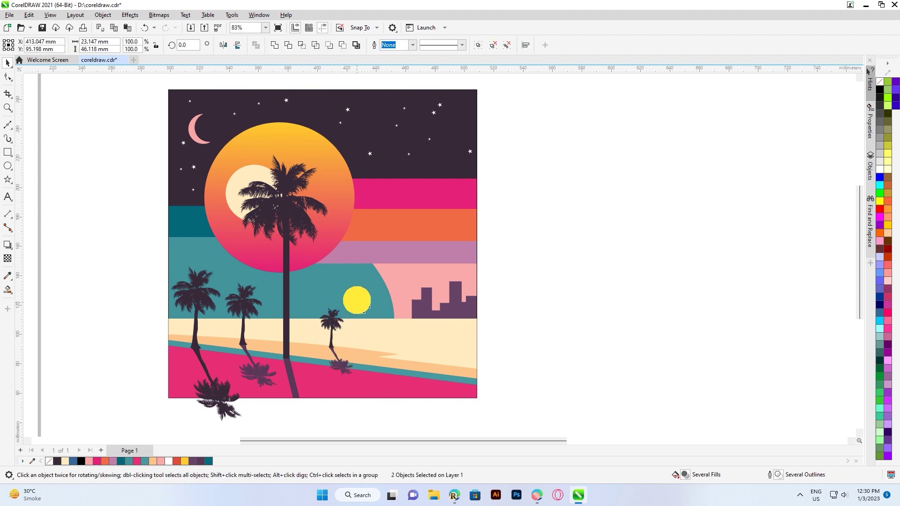
click(53, 319)
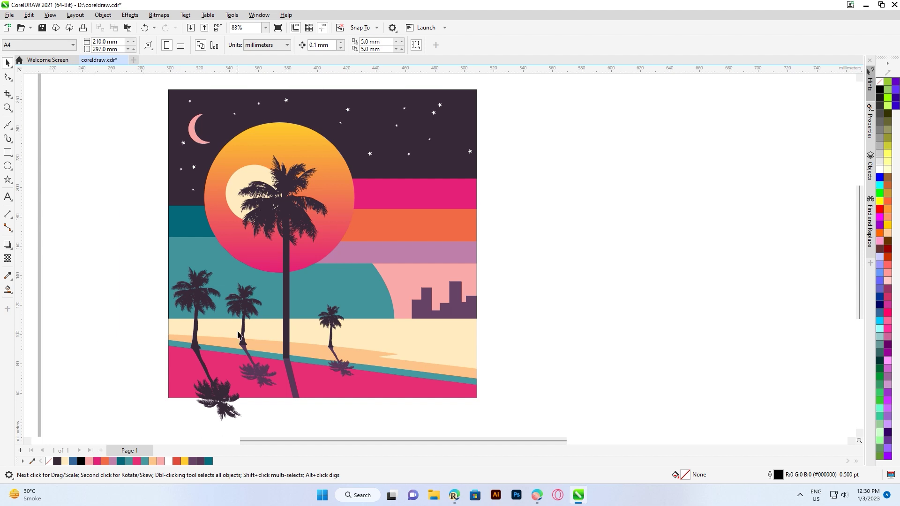
Step: Copy the tall palm and its trunk shadow over the city skyline and scale the copy to about 51.1 by 137.6 mm
click(291, 298)
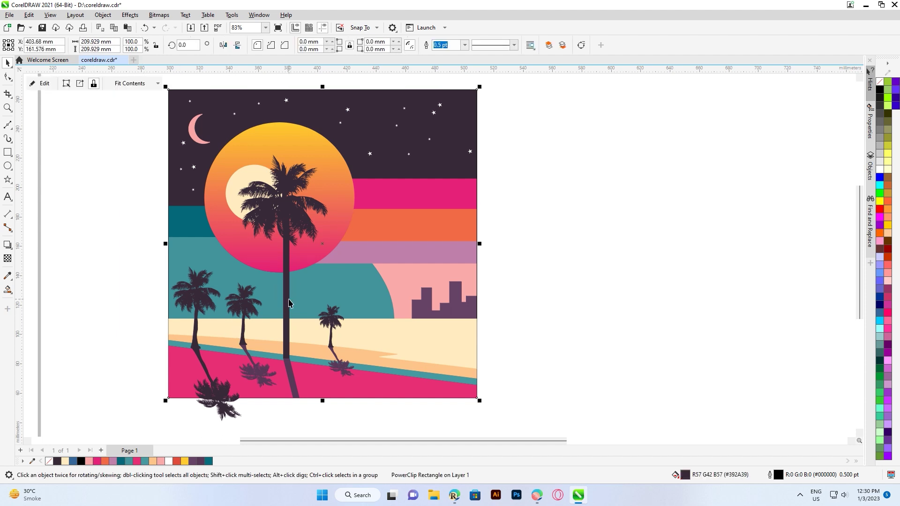
click(285, 300)
shift+click(293, 373)
drag(287, 288, 432, 294)
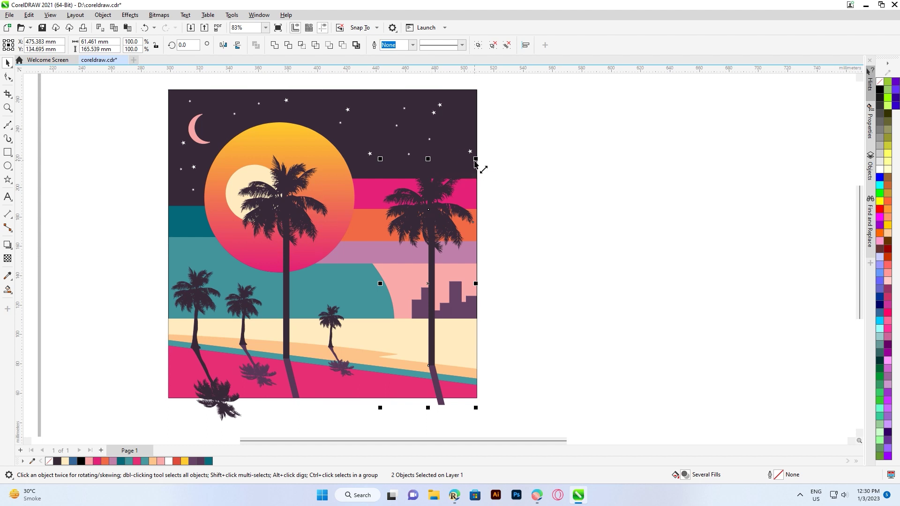
drag(475, 159, 469, 175)
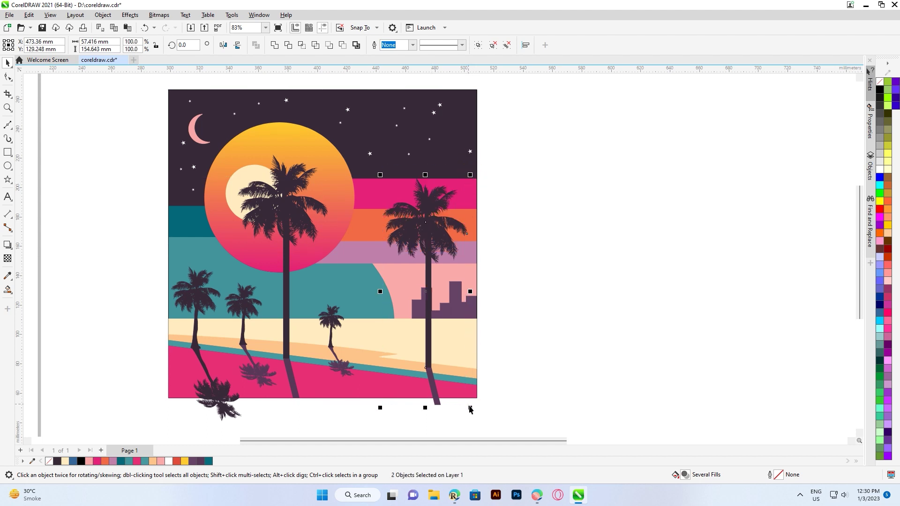
drag(470, 410, 462, 383)
drag(424, 323, 428, 350)
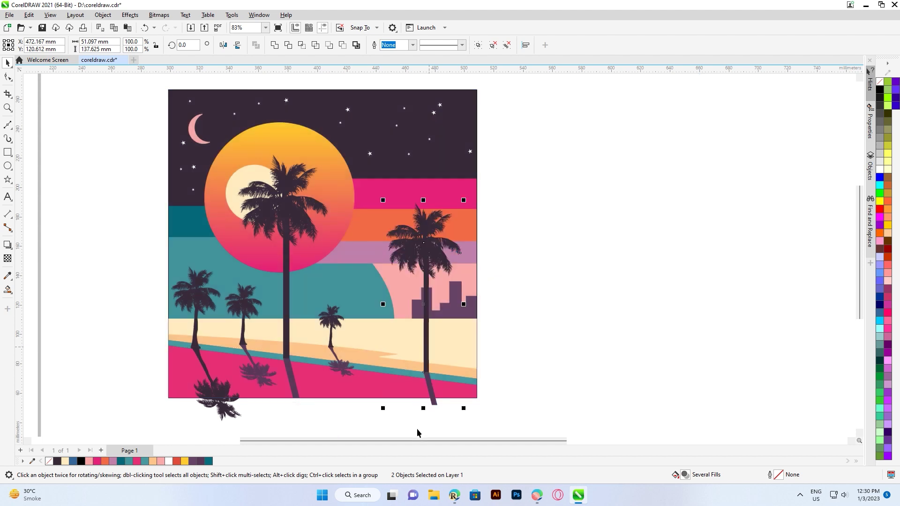
Step: Skew the copied trunk shadow further right until it measures about 12.4 by 22.3 mm
click(418, 432)
click(432, 392)
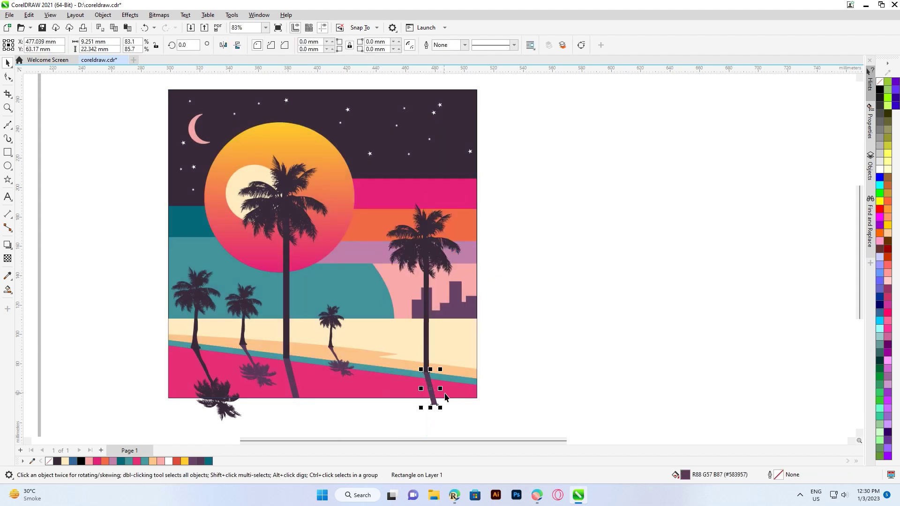
click(435, 392)
mouse_move(431, 407)
mouse_down()
mouse_move(452, 393)
mouse_move(434, 393)
mouse_up()
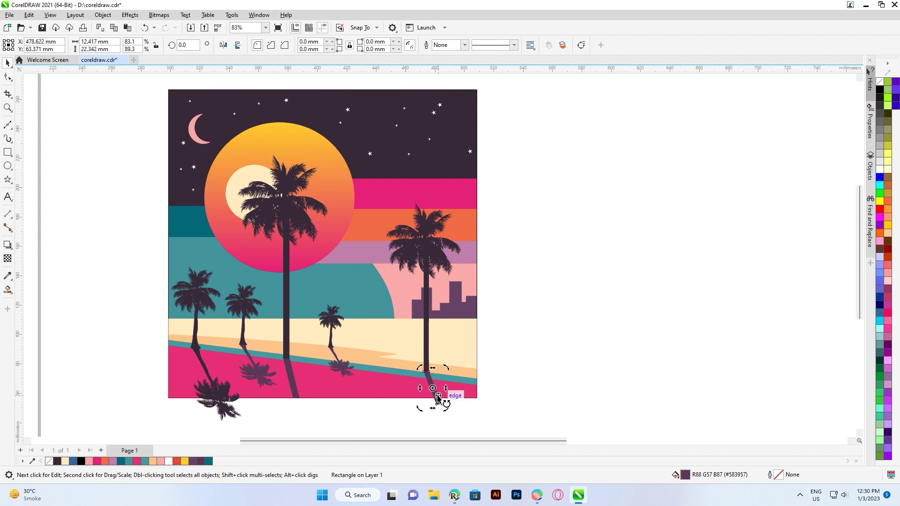
click(398, 415)
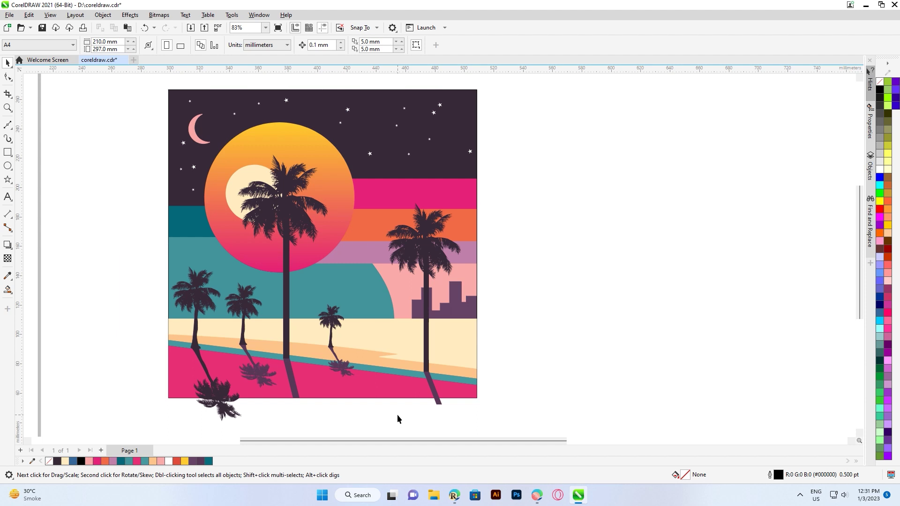
Step: Replace the palm over the skyline with the leaning palm silhouette and scale it down slightly
click(423, 329)
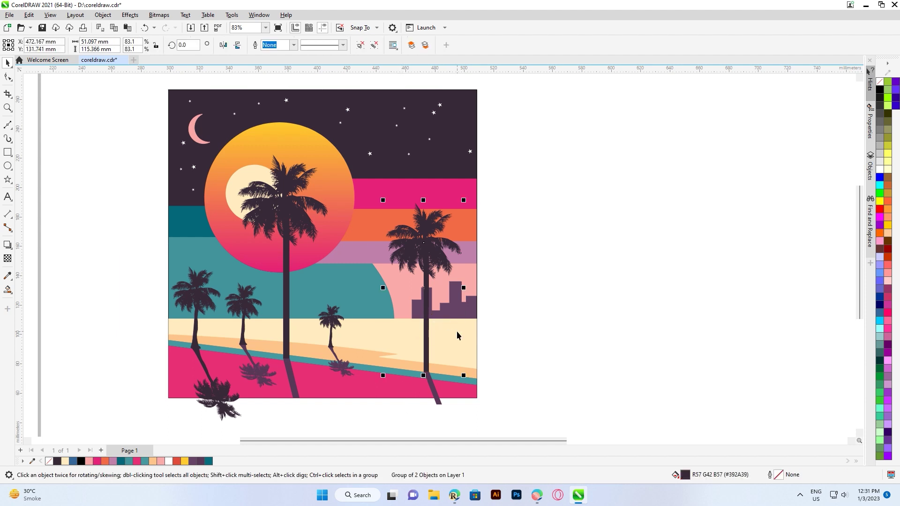
key(Delete)
key(ctrl+z)
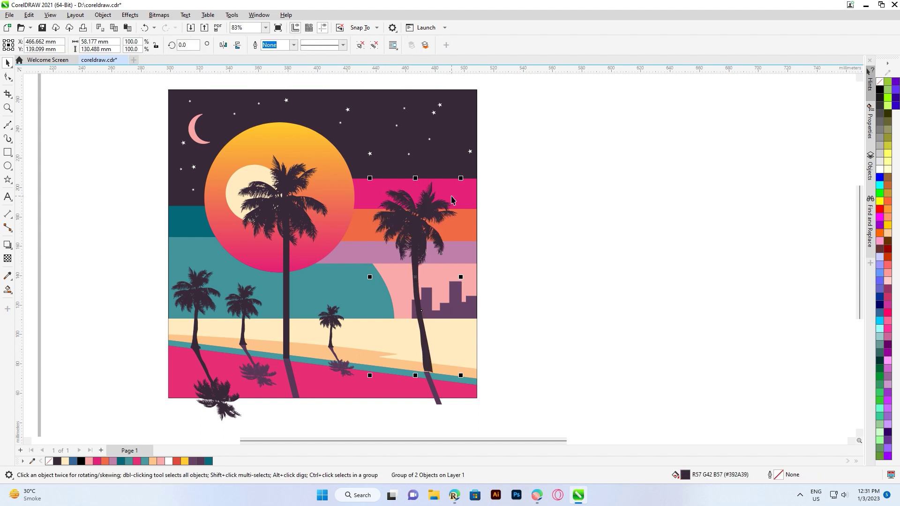
drag(461, 178, 454, 186)
Step: Move the purple trunk shadow left so it meets the base of the leaning palm
click(430, 382)
drag(430, 382, 427, 385)
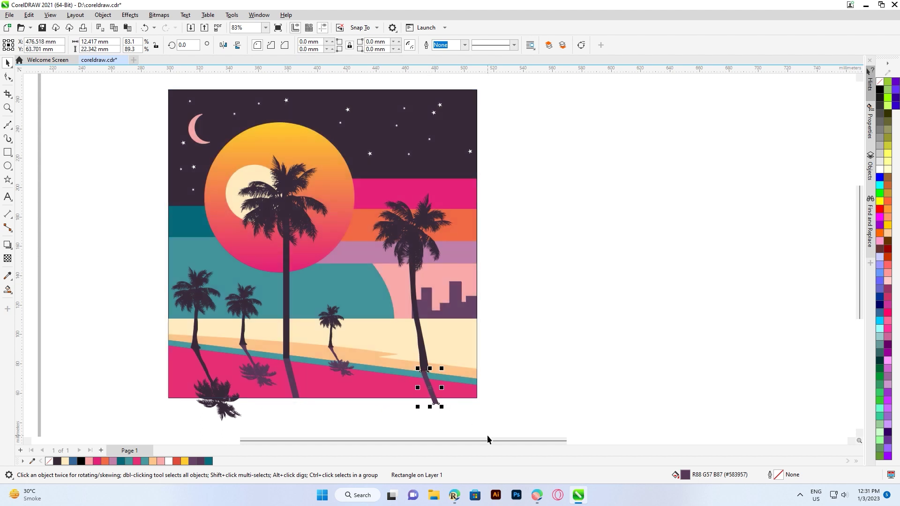
click(403, 425)
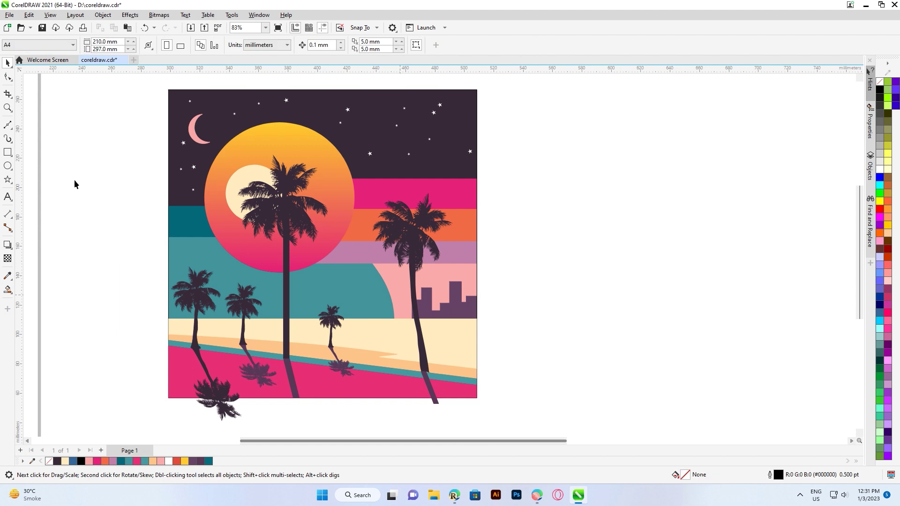
Step: Convert the leaning palm's shadow to curves and adjust its upper corner node to match the trunk base
click(8, 78)
click(428, 388)
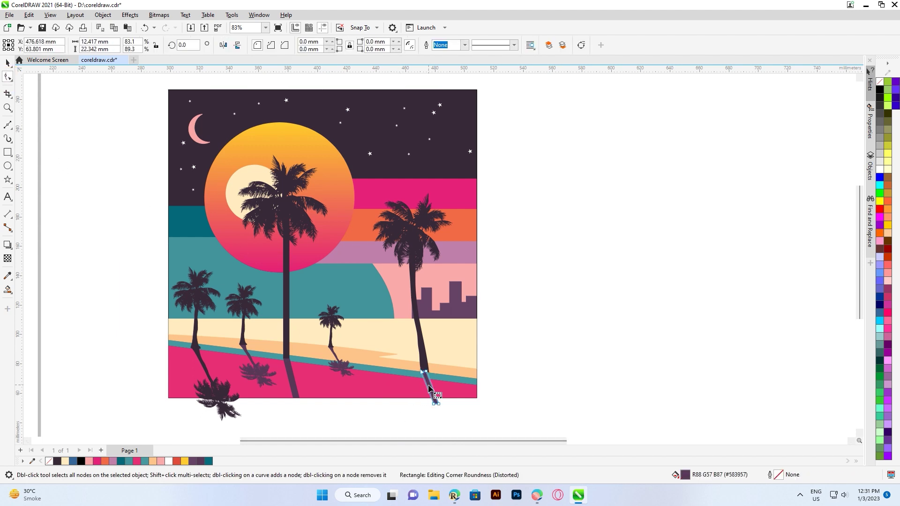
key(ctrl+q)
drag(425, 371, 427, 373)
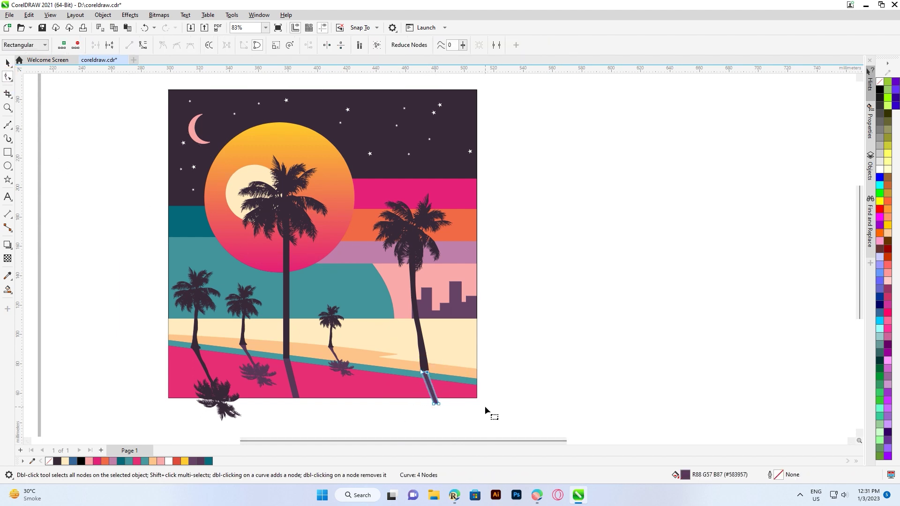
click(404, 418)
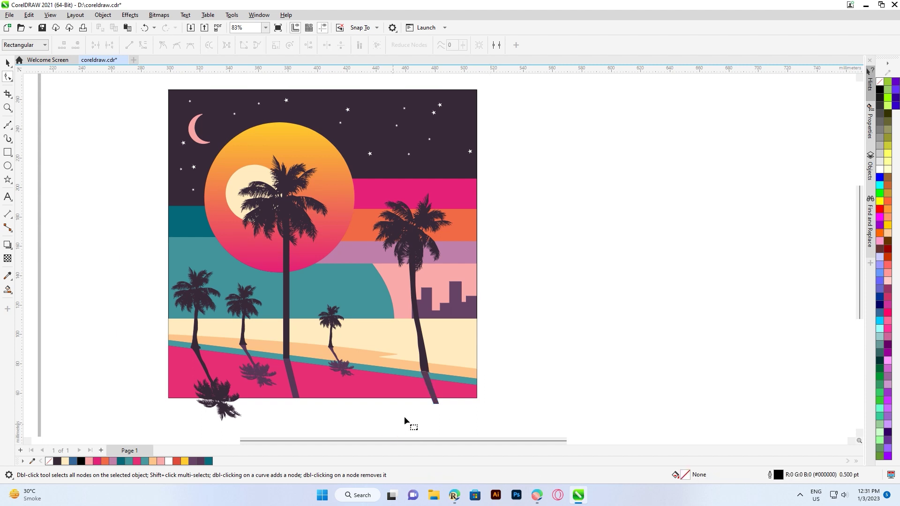
click(433, 380)
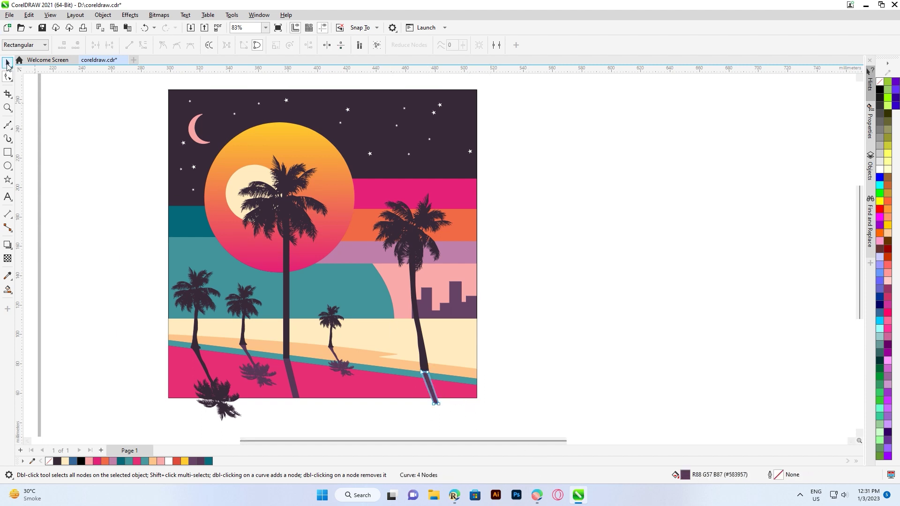
key(space)
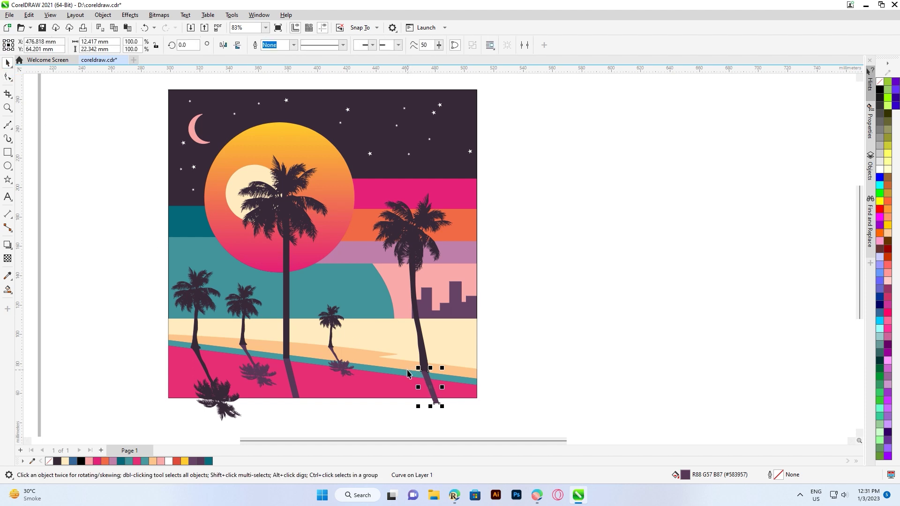
click(392, 430)
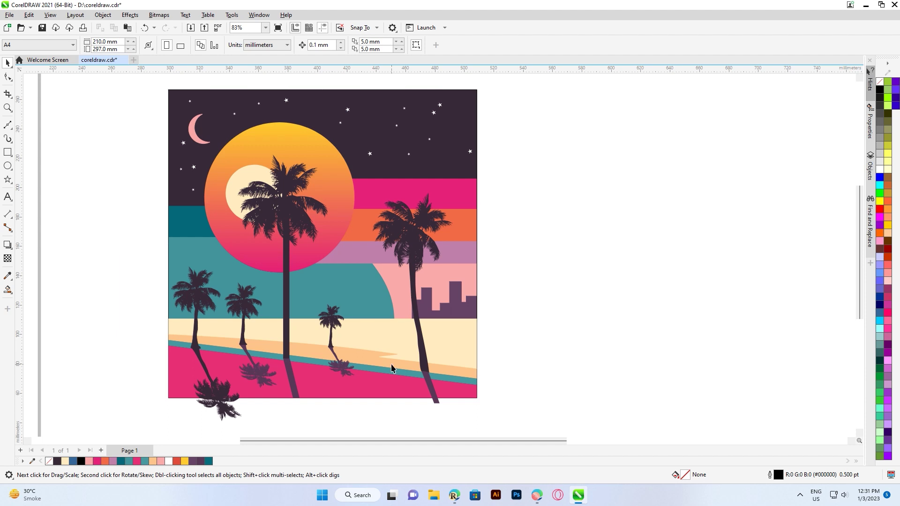
Step: Copy the two large palms and paste them into the skyline panel nested inside the poster's clipped contents
click(413, 283)
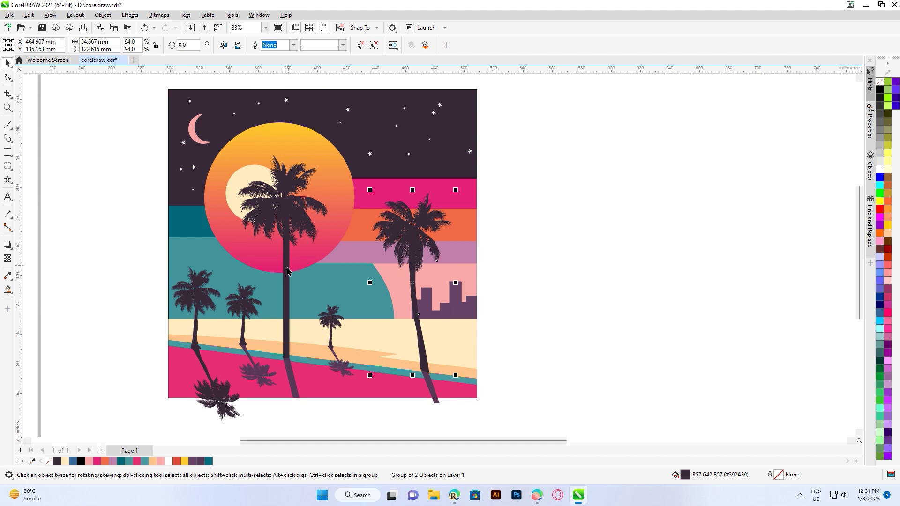
shift+click(286, 269)
drag(291, 217, 107, 228)
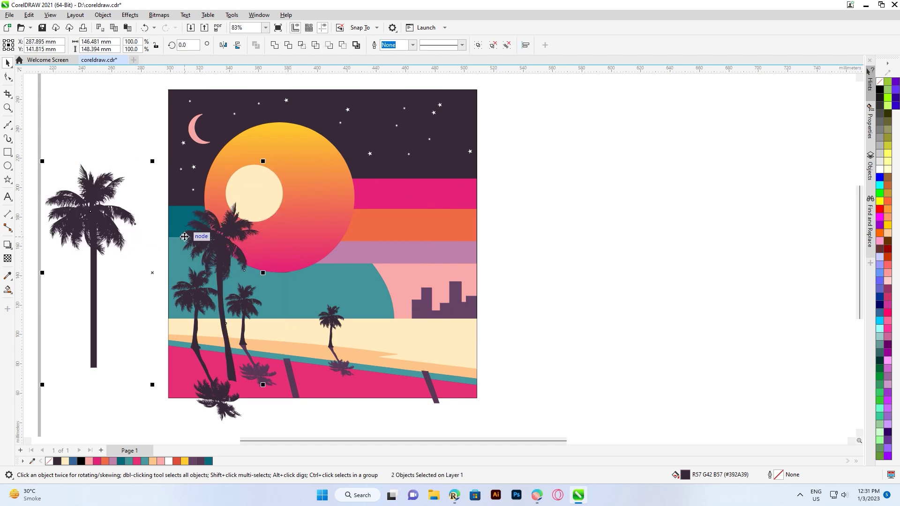
key(ctrl+z)
click(347, 254)
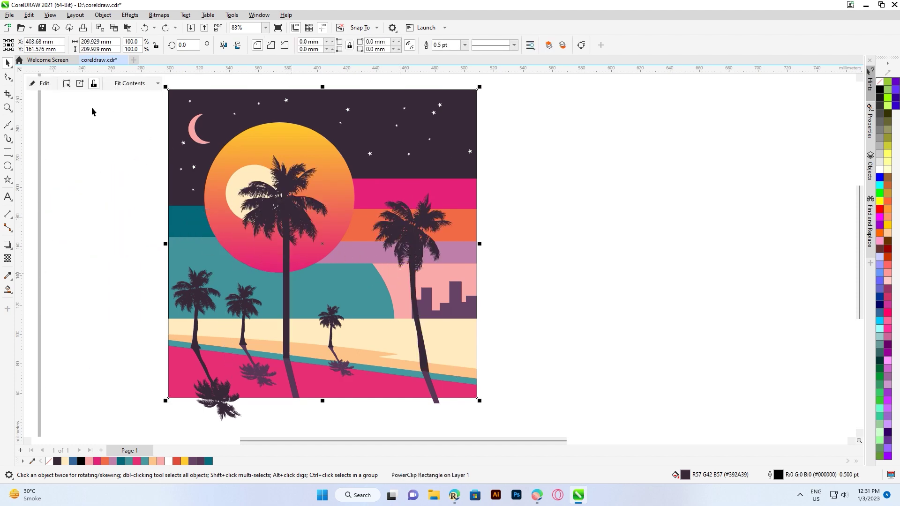
click(38, 83)
click(411, 281)
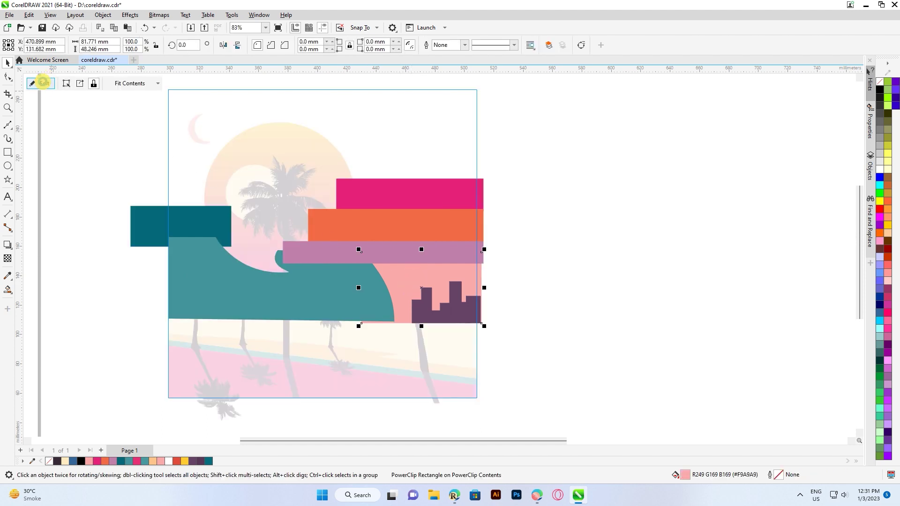
click(43, 83)
key(ctrl+a)
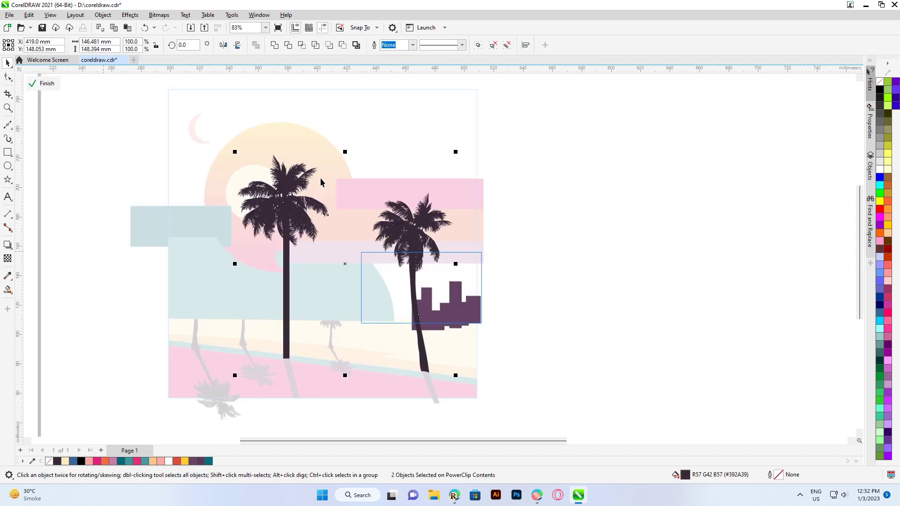
Step: Shrink the pasted palms to skyline scale and spread small copies among the purple buildings
drag(235, 152, 436, 303)
key(ctrl+g)
right_click(471, 271)
right_click(451, 270)
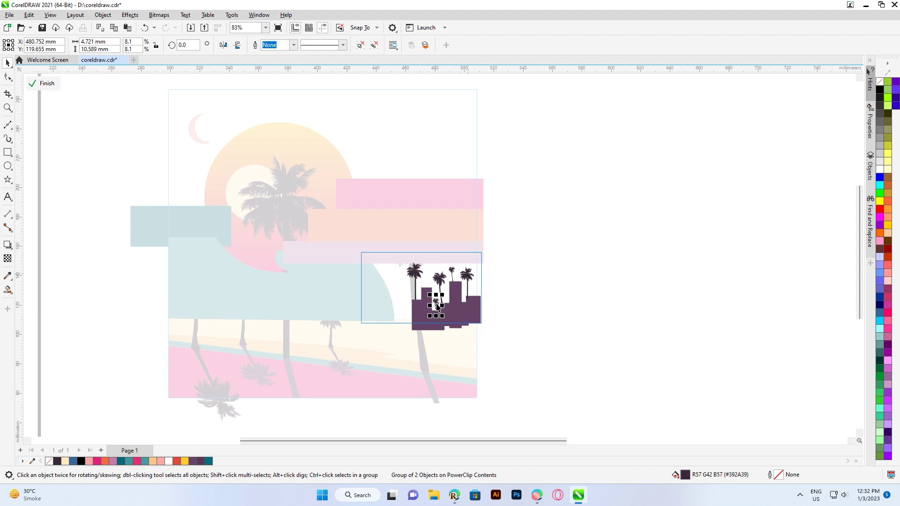
Step: Extend the skyline's left end with lower purple building rectangles, starting from one about 6.4 by 20.5 mm
click(394, 306)
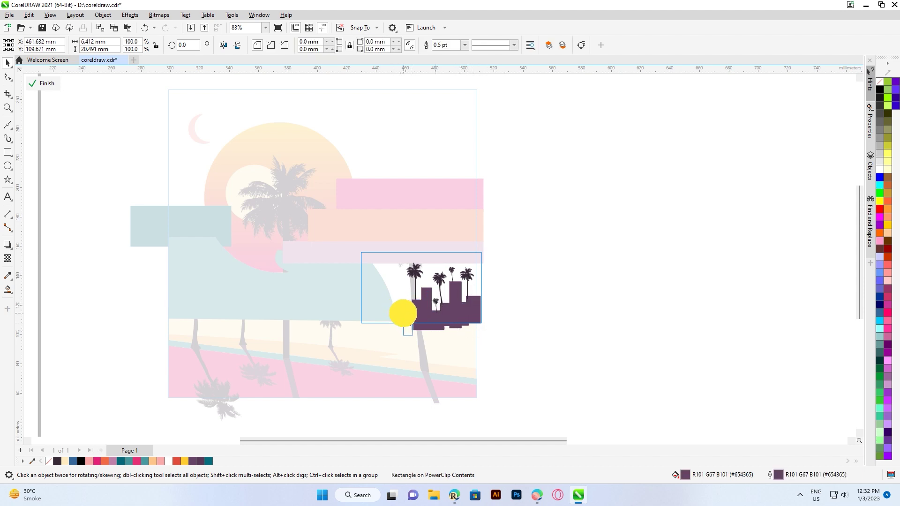
mouse_move(403, 315)
mouse_down()
mouse_move(428, 297)
mouse_move(399, 298)
mouse_up()
right_click(398, 320)
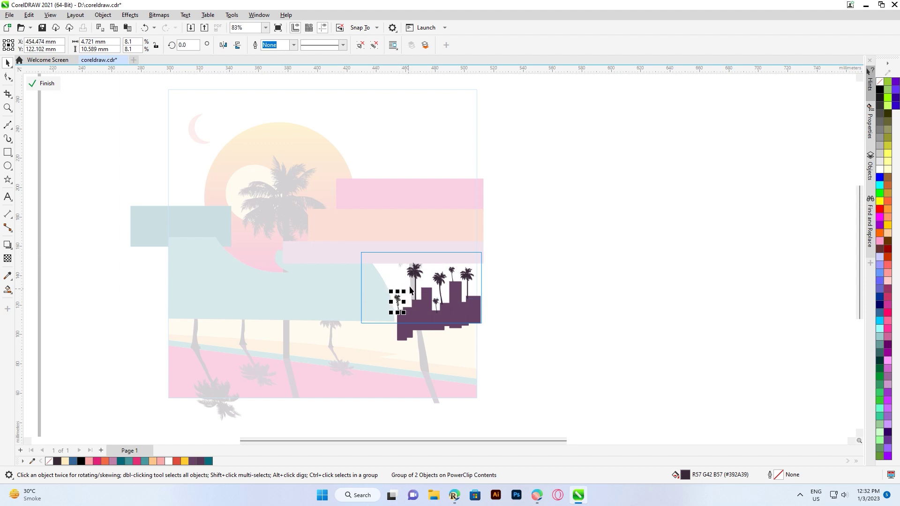
Step: Add a medium and a small palm copy at the skyline's left end and finish editing both clip levels
key(Delete)
drag(418, 267, 400, 280)
drag(436, 304, 405, 297)
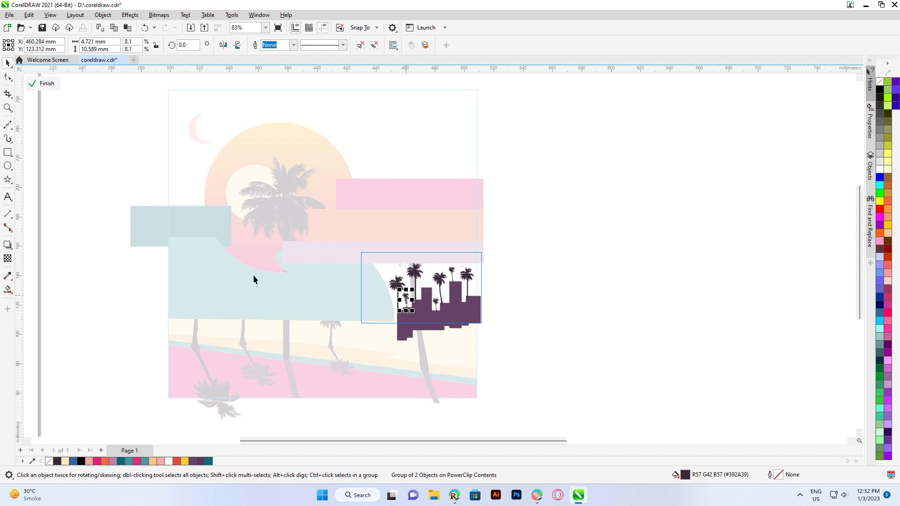
click(43, 84)
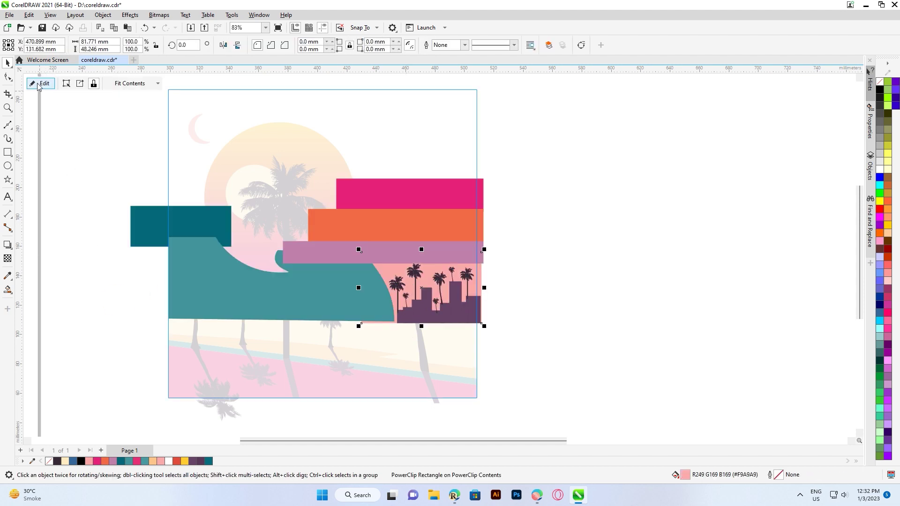
click(73, 147)
click(47, 85)
click(86, 174)
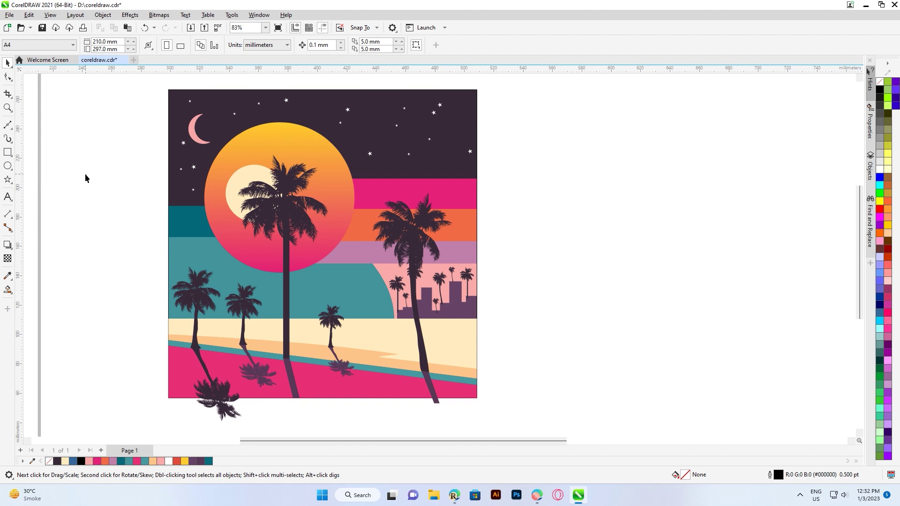
Step: Reopen the nested skyline panel and rescale and reposition its palms, standing the tallest one on a left building
click(406, 215)
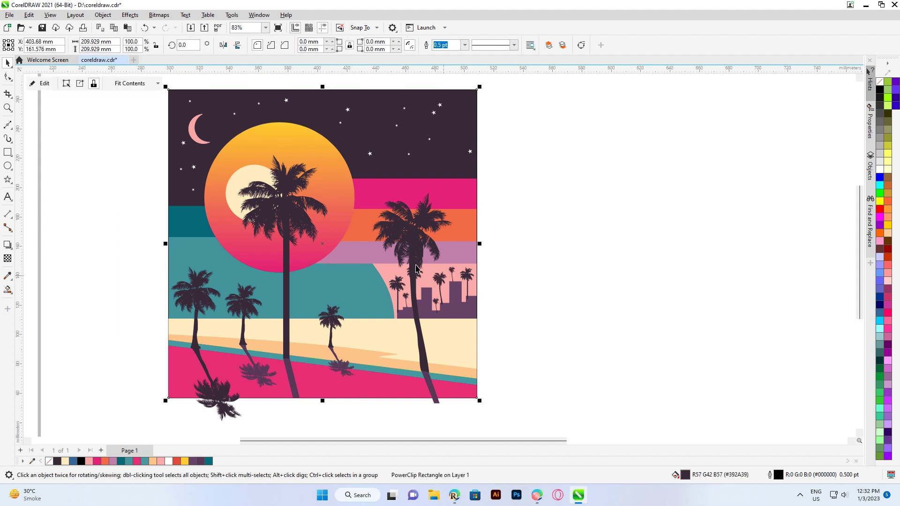
click(40, 83)
click(41, 83)
click(417, 278)
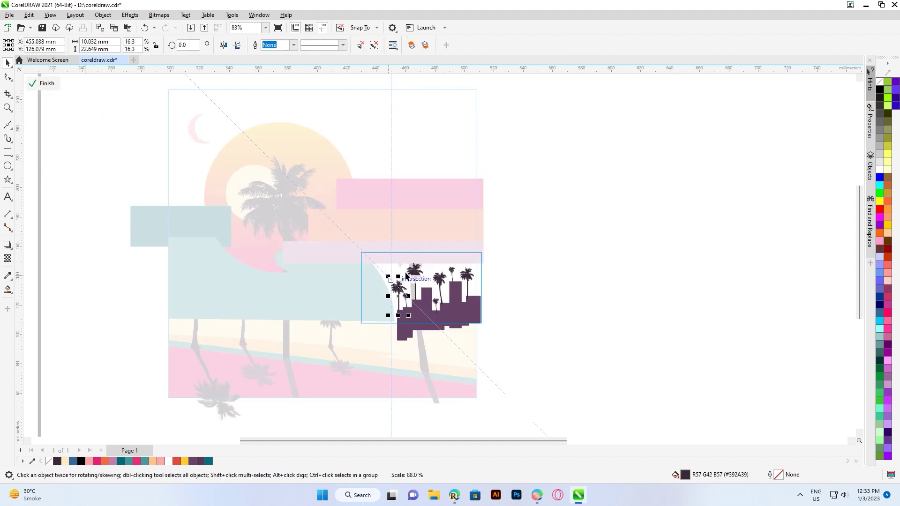
mouse_move(432, 268)
mouse_down()
mouse_move(466, 267)
mouse_move(421, 276)
mouse_up()
click(422, 276)
mouse_move(432, 265)
mouse_down()
mouse_move(443, 272)
mouse_move(428, 274)
mouse_up()
click(426, 274)
Step: Rotate the leftmost skyline palm by about 6.1 degrees and leave the nested skyline panel
click(397, 288)
click(397, 288)
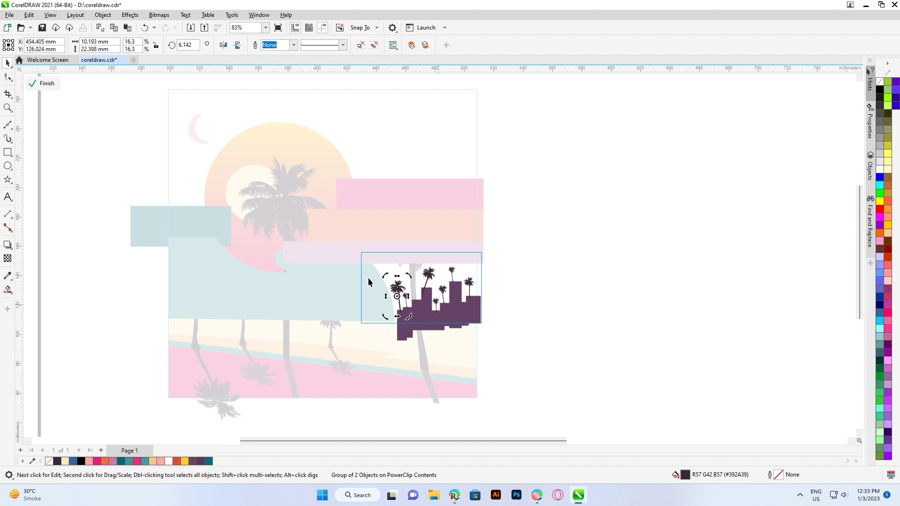
click(33, 87)
Step: Draw three concentric circles over the lower right end of the teal wave, the outer one about 47 mm wide
double_click(336, 301)
click(335, 300)
click(8, 165)
mouse_move(327, 300)
mouse_down()
mouse_move(377, 351)
mouse_move(362, 323)
mouse_up()
click(7, 63)
drag(390, 352, 396, 358)
drag(395, 357, 316, 280)
drag(402, 364, 396, 360)
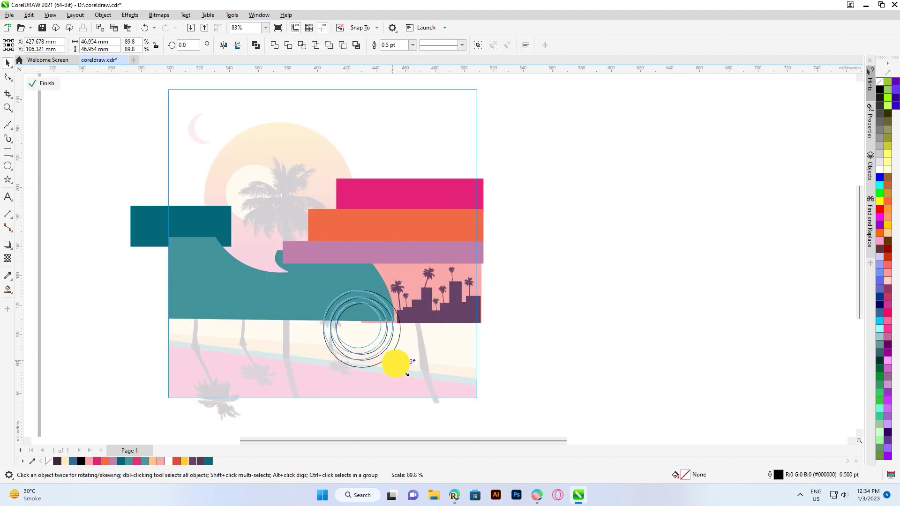
drag(379, 311, 380, 319)
Step: Draw a closed wavy outline across the middle of the concentric circles along the beach line
click(8, 125)
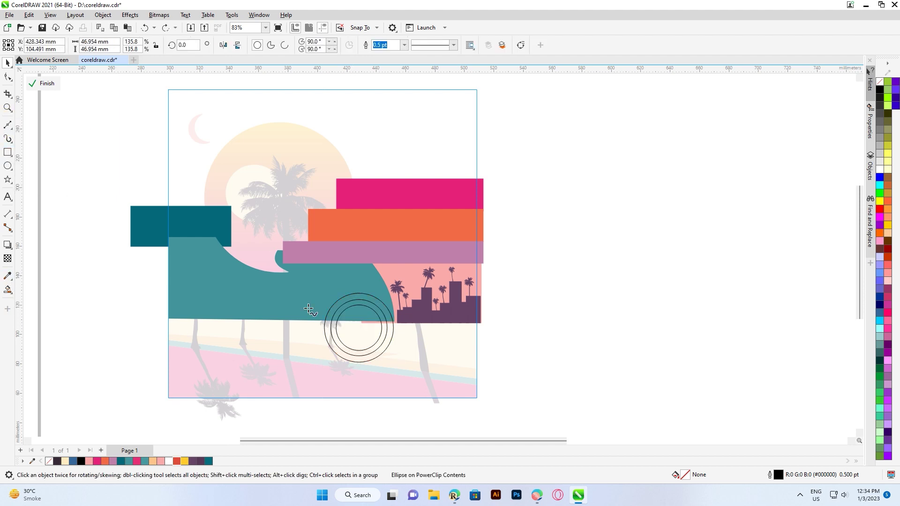
mouse_move(322, 321)
mouse_down()
mouse_move(398, 316)
mouse_move(322, 320)
mouse_up()
key(Delete)
mouse_move(318, 321)
mouse_down()
mouse_move(353, 313)
mouse_move(316, 321)
mouse_up()
Step: Create two filled arc bands between the circles above the wavy outline
click(7, 289)
click(332, 310)
click(338, 311)
click(7, 62)
click(363, 301)
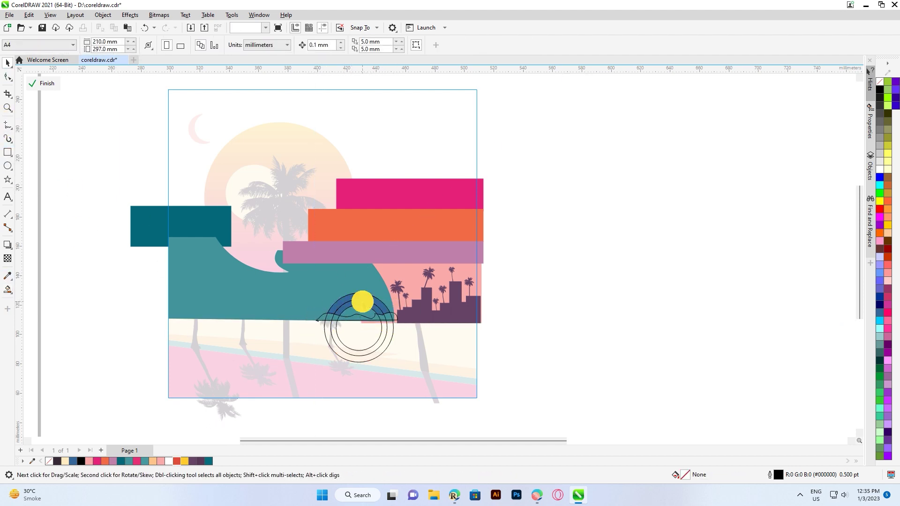
click(176, 461)
drag(184, 461, 196, 319)
key(ctrl+z)
key(ctrl+z)
key(ctrl+z)
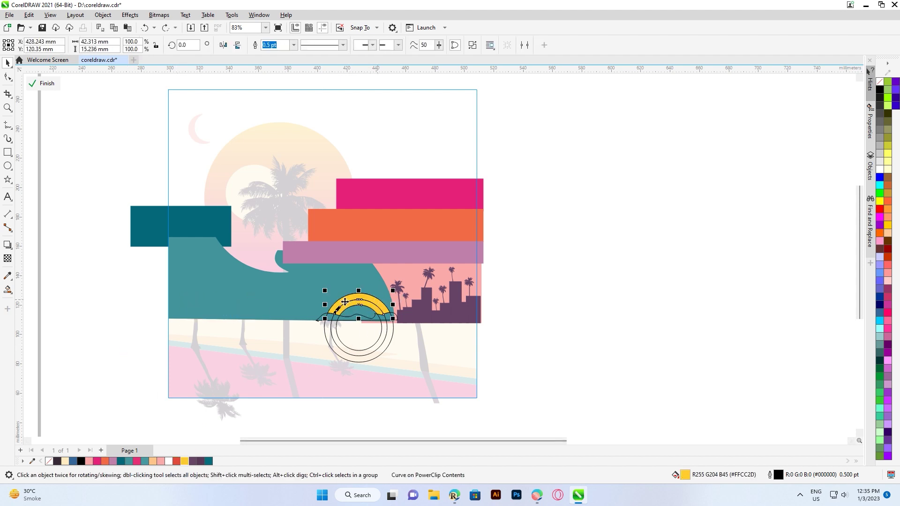
key(space)
key(space)
click(378, 319)
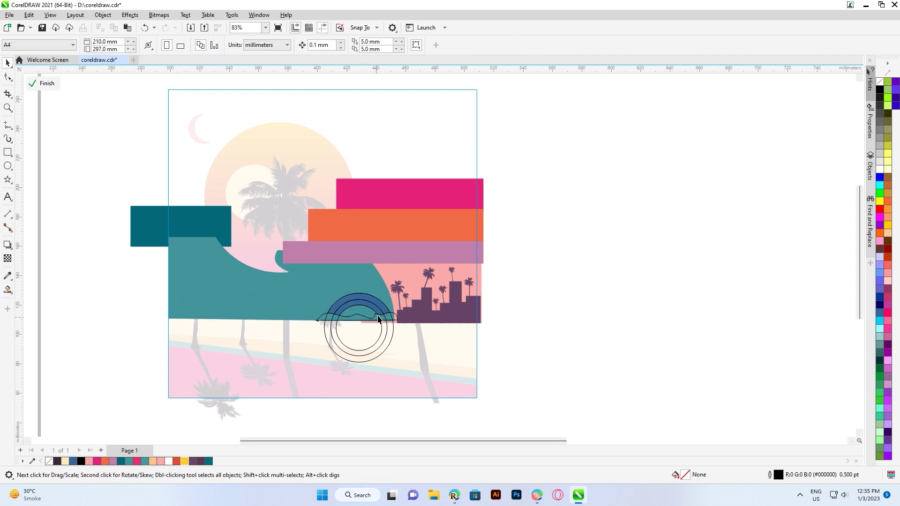
drag(362, 302, 368, 275)
key(ctrl+z)
Step: Fill the inner arc band with red #E24B3B and the outer arc band with yellow #FFCC2D
click(176, 461)
drag(84, 251, 448, 314)
click(371, 298)
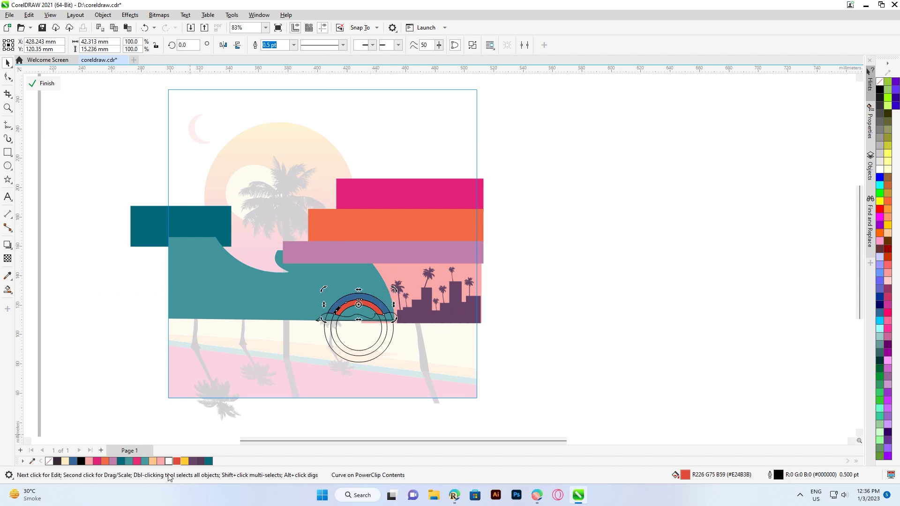
click(185, 462)
Step: Remove the outlines from the rainbow arcs and circles and fill the wavy shape beneath with dark teal
click(65, 169)
drag(80, 263, 422, 378)
right_click(49, 462)
drag(102, 331, 418, 302)
click(122, 460)
click(396, 321)
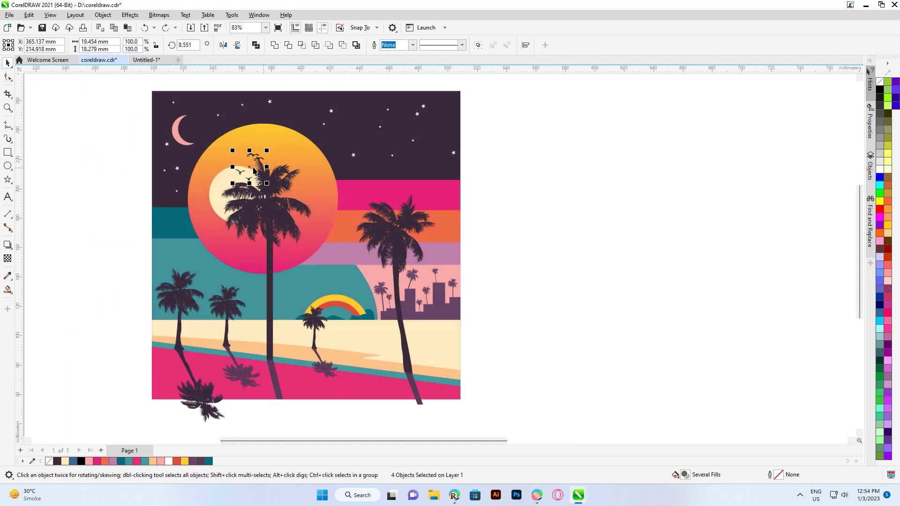
Step: Place the bird flock outside the poster on its left side and colour it dark teal
drag(243, 153, 110, 193)
click(209, 462)
right_click(273, 157)
Step: Enlarge the pale circle inside the sun to about 49 mm and move it toward the sun's upper left
click(221, 191)
drag(206, 163, 189, 155)
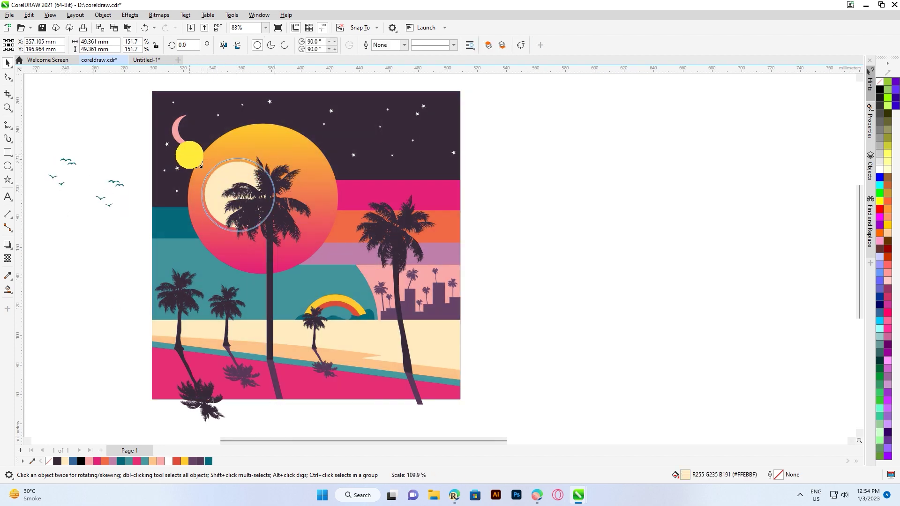
drag(221, 182, 217, 165)
Step: Group a copy of the teal bird flock and place it over the pale circle
drag(71, 165, 72, 165)
drag(126, 174, 208, 177)
key(ctrl+g)
Step: Place a dark pair of birds on the sun's upper right, beside the pale circle
double_click(73, 165)
drag(72, 165, 297, 157)
key(space)
right_click(279, 150)
click(49, 345)
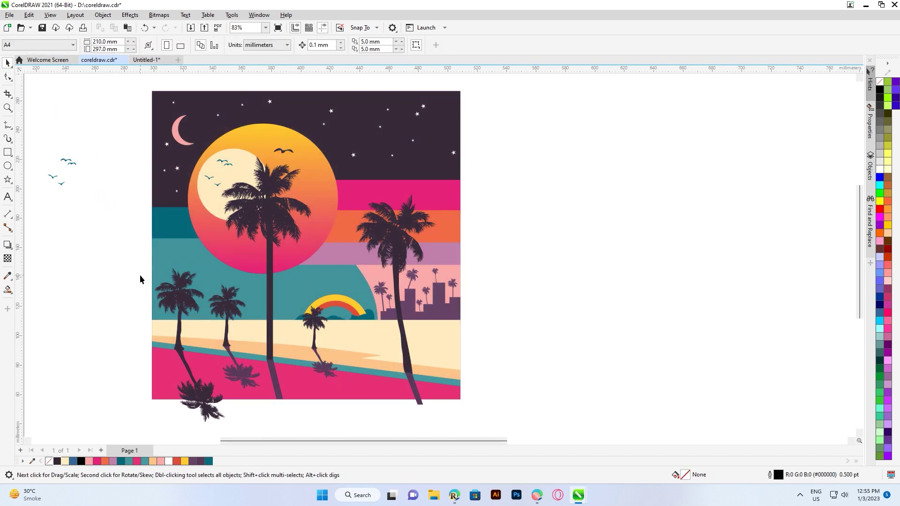
Step: Draw an ellipse beside the poster and overlap it with a slightly offset copy
key(F7)
drag(69, 235, 131, 305)
key(space)
right_click(96, 272)
Step: Create a thin crescent from the sliver between the ellipses and place it in the sky's upper right
drag(99, 269, 413, 126)
key(s)
click(123, 248)
key(space)
click(413, 126)
Step: Fill the thin crescent with teal #469AA1 and remove its outline
right_click(123, 461)
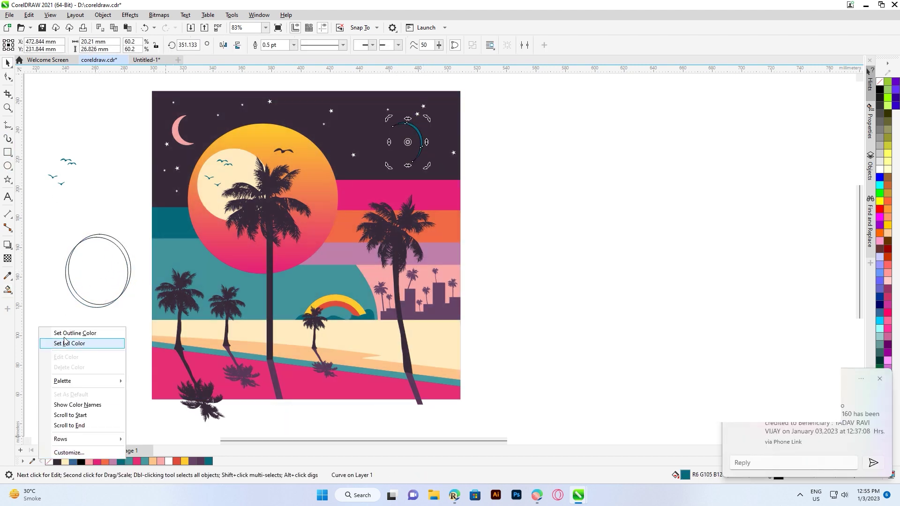
click(64, 342)
click(418, 131)
right_click(48, 461)
click(146, 461)
click(418, 132)
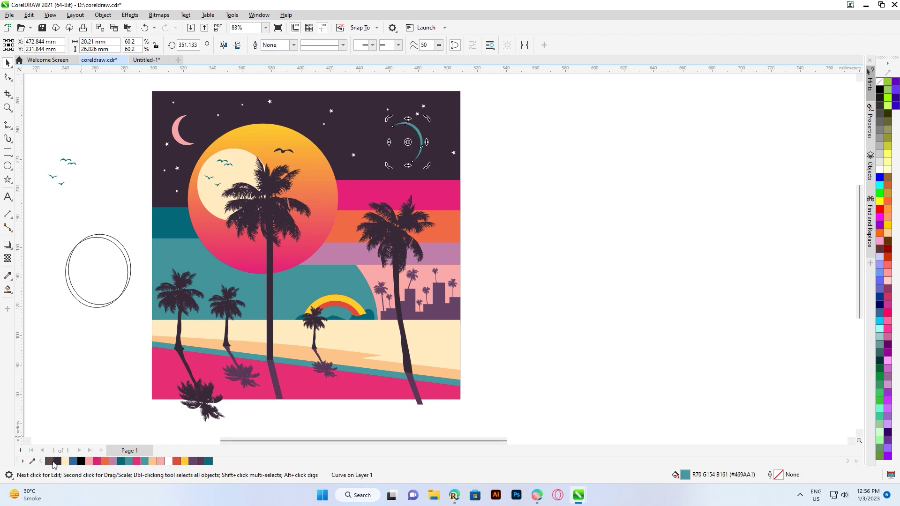
right_click(43, 462)
click(101, 410)
Step: Scale down the teal crescent and shift it slightly right in the night sky
drag(425, 164, 420, 141)
key(ctrl+z)
click(419, 133)
drag(420, 145, 430, 135)
Step: Place a horizontally mirrored copy of the teal bird flock to the left of the teal crescent
drag(224, 161, 413, 153)
right_click(383, 135)
click(225, 45)
Step: Duplicate white stars around the teal crescent and across the upper right of the night sky
right_click(413, 152)
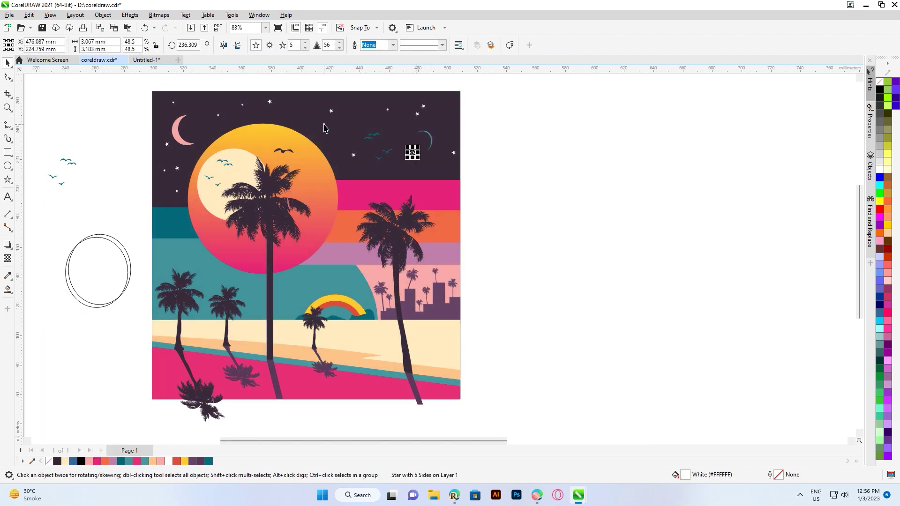
right_click(403, 131)
click(482, 122)
drag(324, 124, 372, 116)
drag(324, 124, 350, 123)
right_click(350, 124)
click(117, 233)
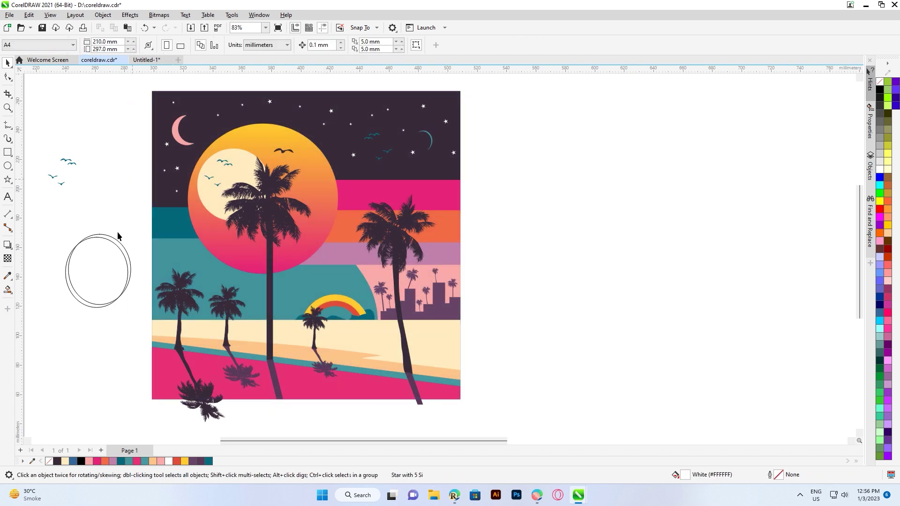
Step: Delete the leftover construction ellipses and remove the outlines from the objects in the night sky
click(81, 301)
key(Delete)
drag(478, 87, 322, 176)
right_click(48, 461)
click(81, 336)
drag(136, 87, 203, 202)
right_click(48, 461)
click(82, 337)
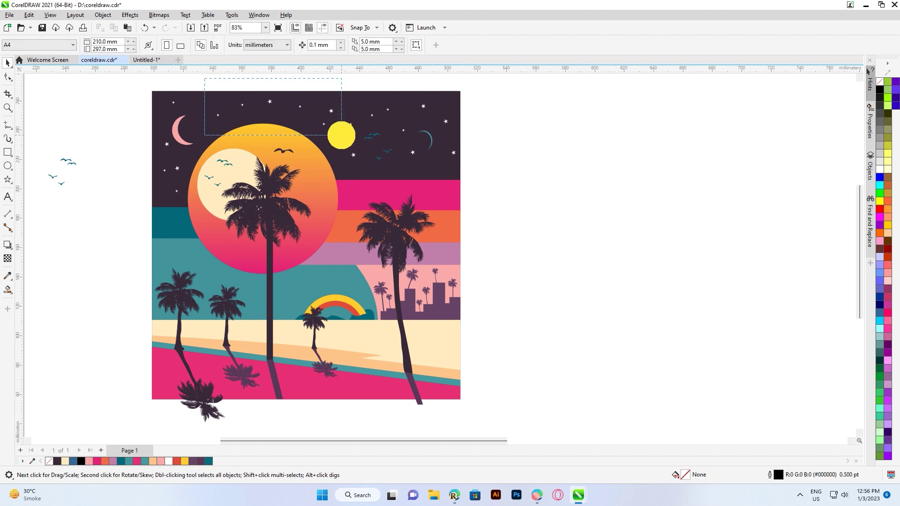
click(93, 285)
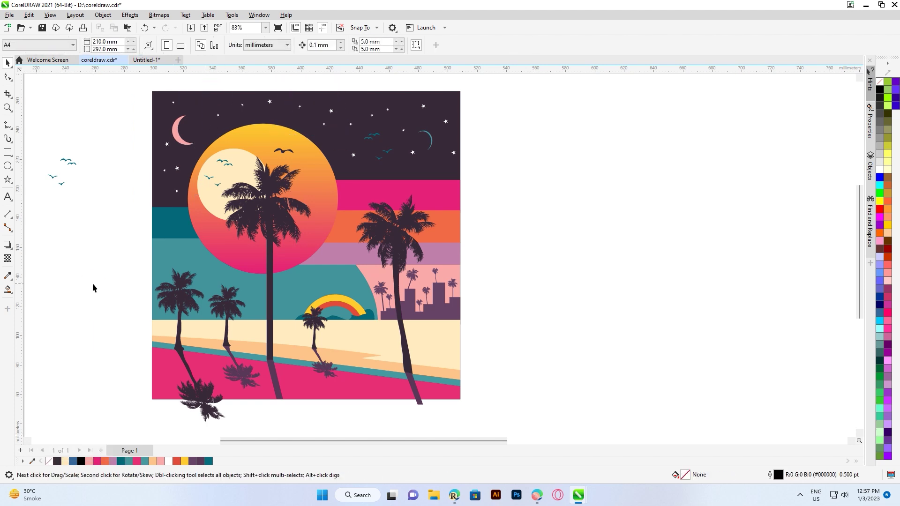
Step: Draw two small closed puddle shapes on the orange sand strip between the left palms and the central palm
click(8, 126)
drag(206, 344, 207, 346)
mouse_move(252, 345)
mouse_down()
mouse_move(243, 346)
mouse_move(309, 355)
mouse_move(202, 348)
mouse_up()
Step: Fill both puddle shapes with teal #43949C and remove their outlines
click(8, 63)
shift+click(257, 348)
shift+click(204, 342)
click(128, 462)
right_click(49, 462)
click(78, 290)
Step: Fine-tune the two teal puddles on the sand, with the left one sized about 10.3 by 5.1 mm
click(250, 348)
click(202, 344)
click(214, 346)
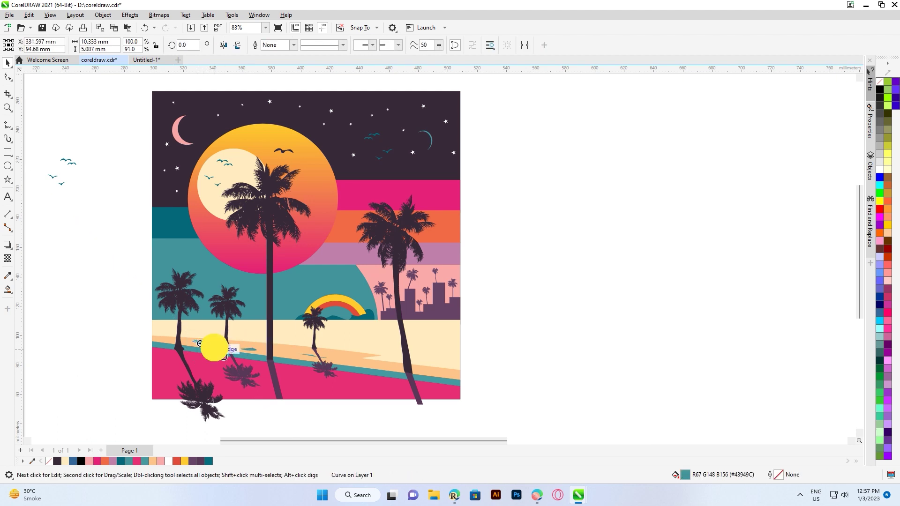
click(379, 364)
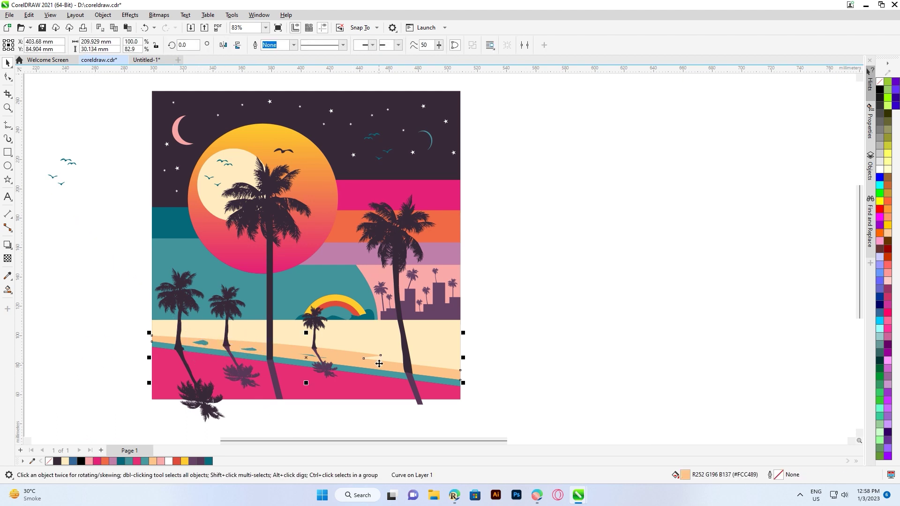
click(89, 355)
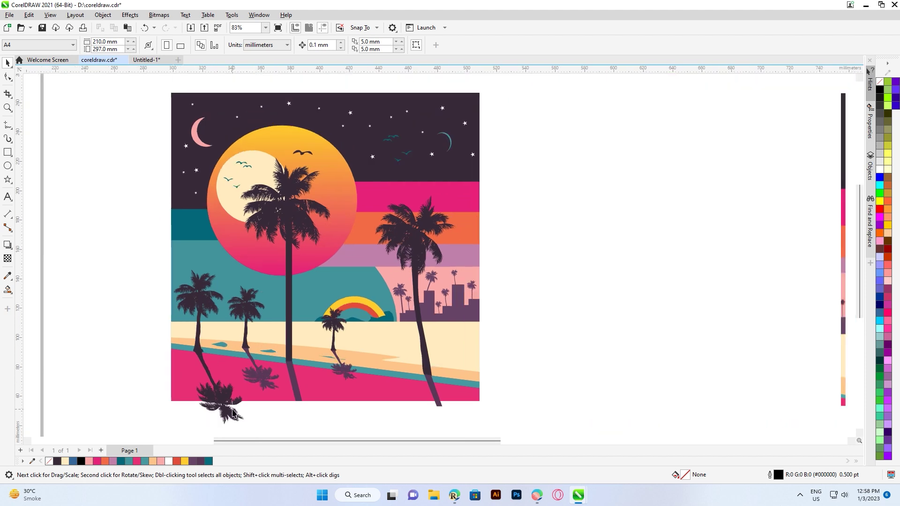
Step: Cover the palm shadows overhanging the poster's lower edge with a white rectangle without an outline
click(232, 410)
key(F6)
mouse_move(158, 434)
mouse_down()
mouse_move(323, 401)
mouse_move(457, 416)
mouse_up()
click(168, 462)
click(82, 299)
click(7, 63)
click(282, 417)
click(508, 323)
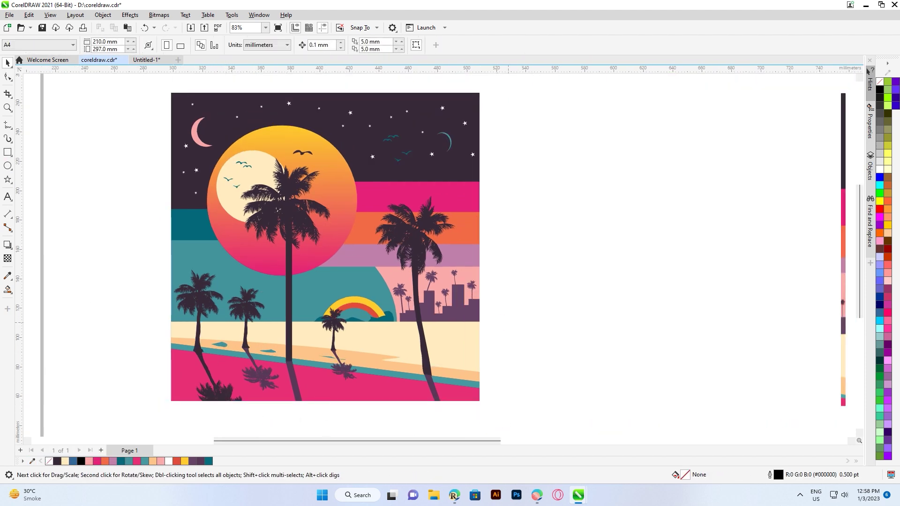